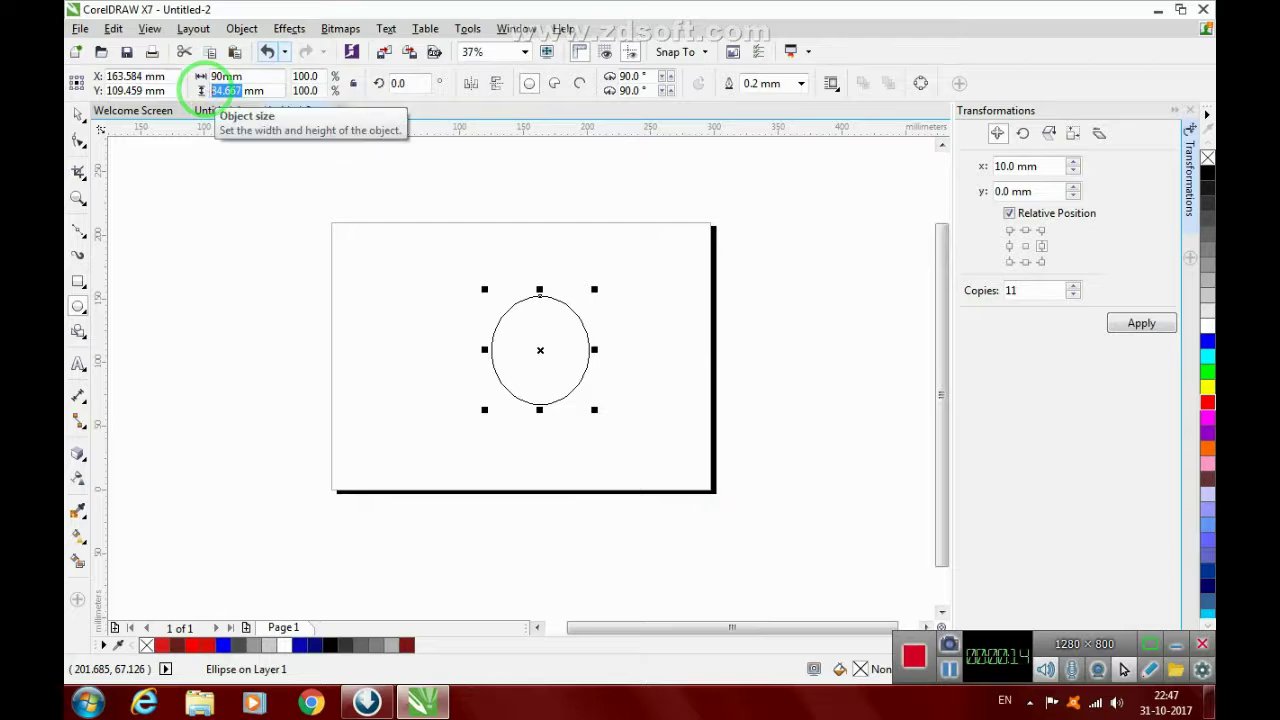
# - Set the ellipse's size to 90 × 95 mm and center it on the page
pyautogui.click(492, 330)
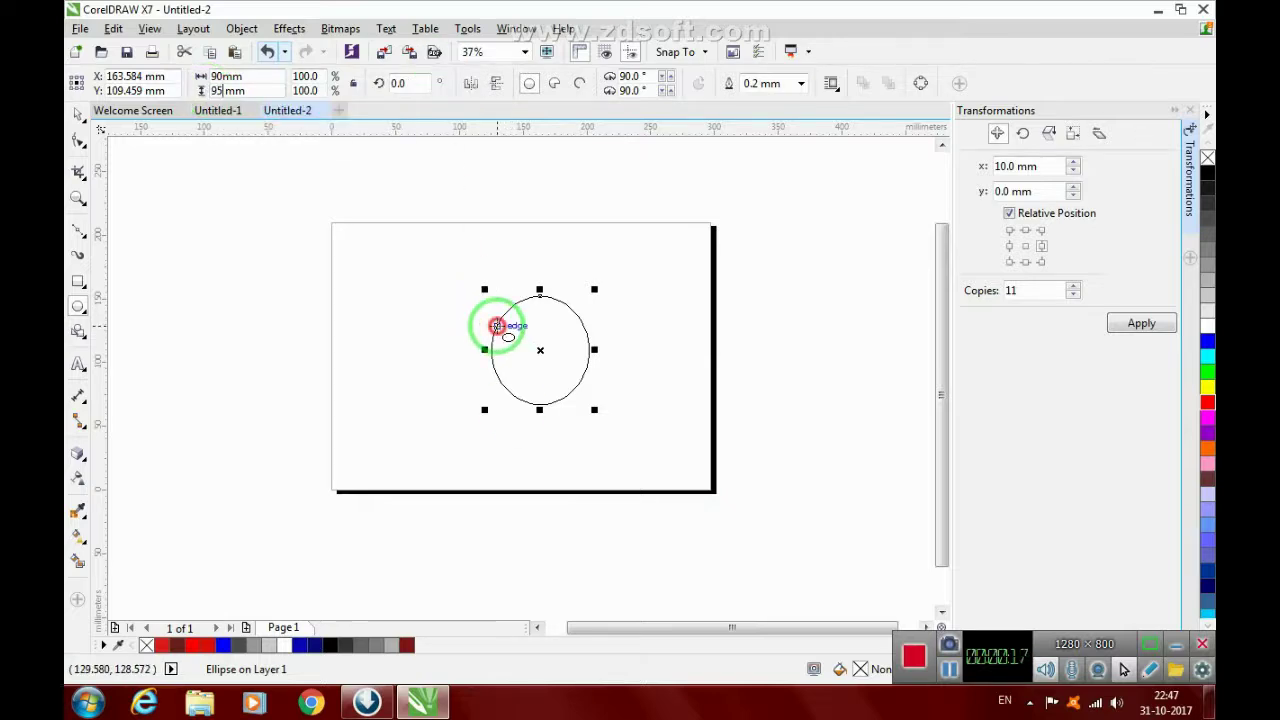
pyautogui.press('p')
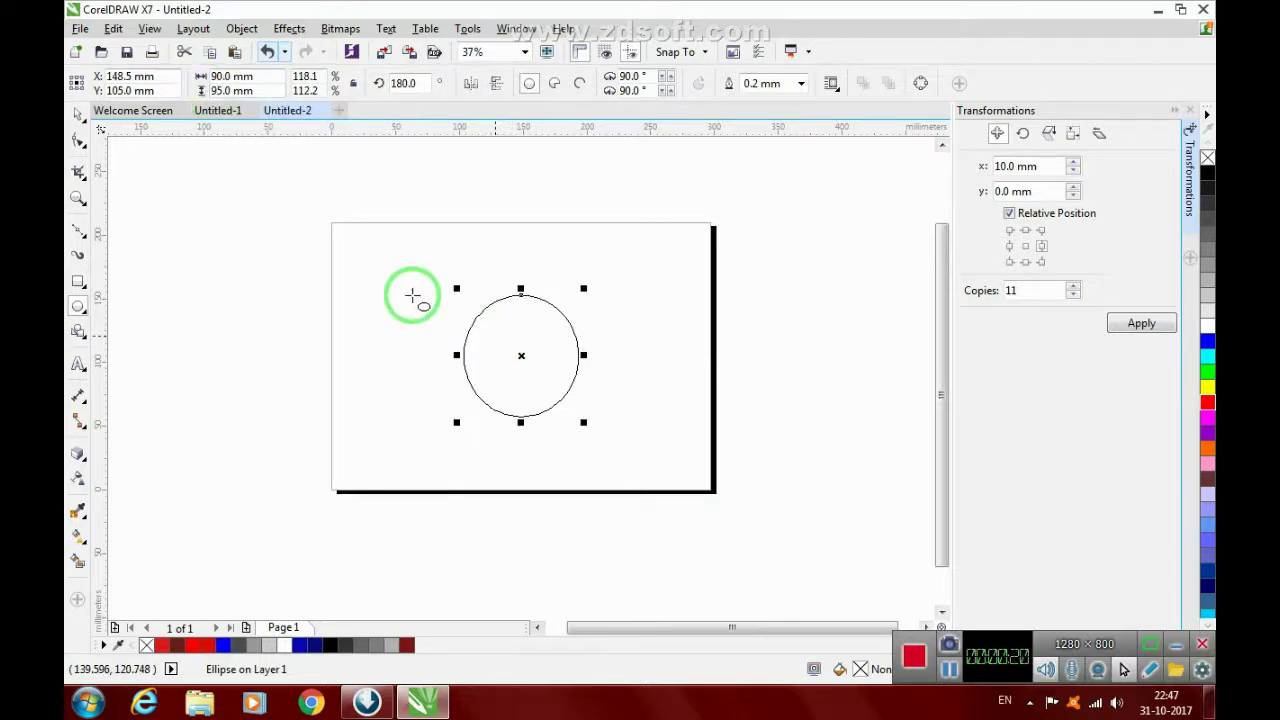
# - Draw a second ellipse inside the first, set it to 60 × 88 mm and center it on the page
pyautogui.moveTo(495, 315); pyautogui.dragTo(550, 409)
pyautogui.moveTo(242, 76); pyautogui.dragTo(200, 77)
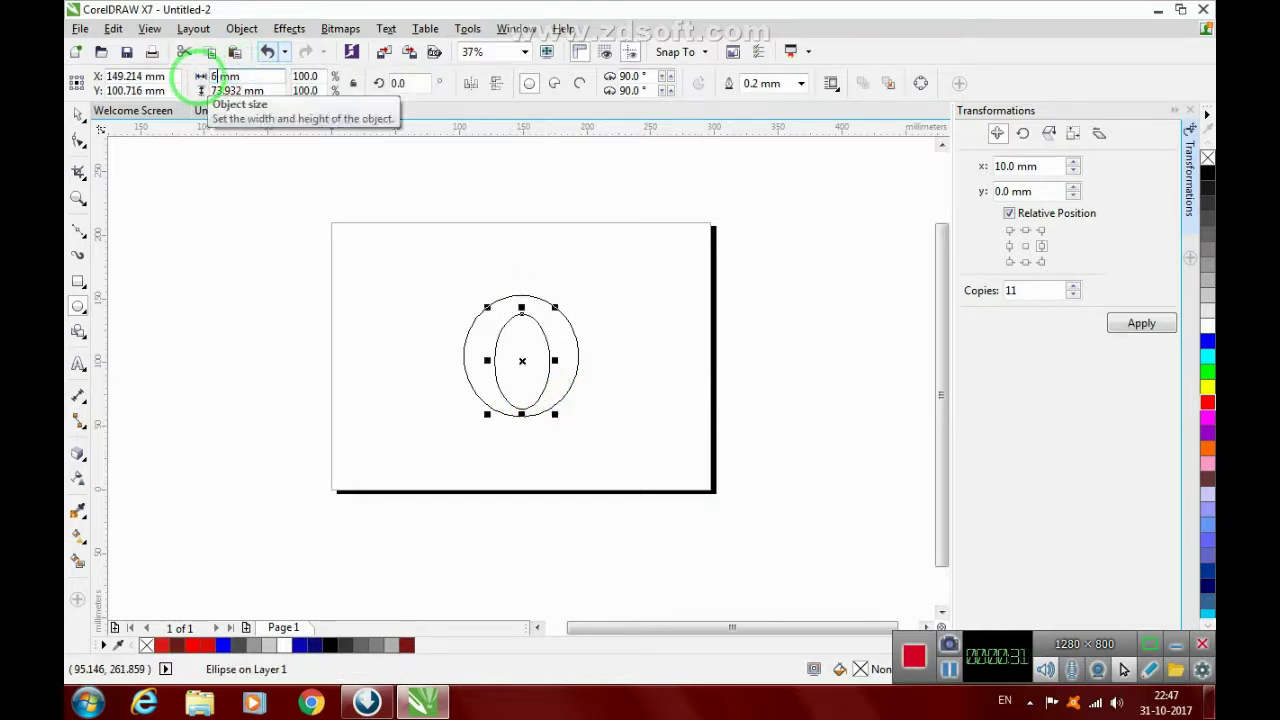
pyautogui.moveTo(240, 89); pyautogui.dragTo(202, 91)
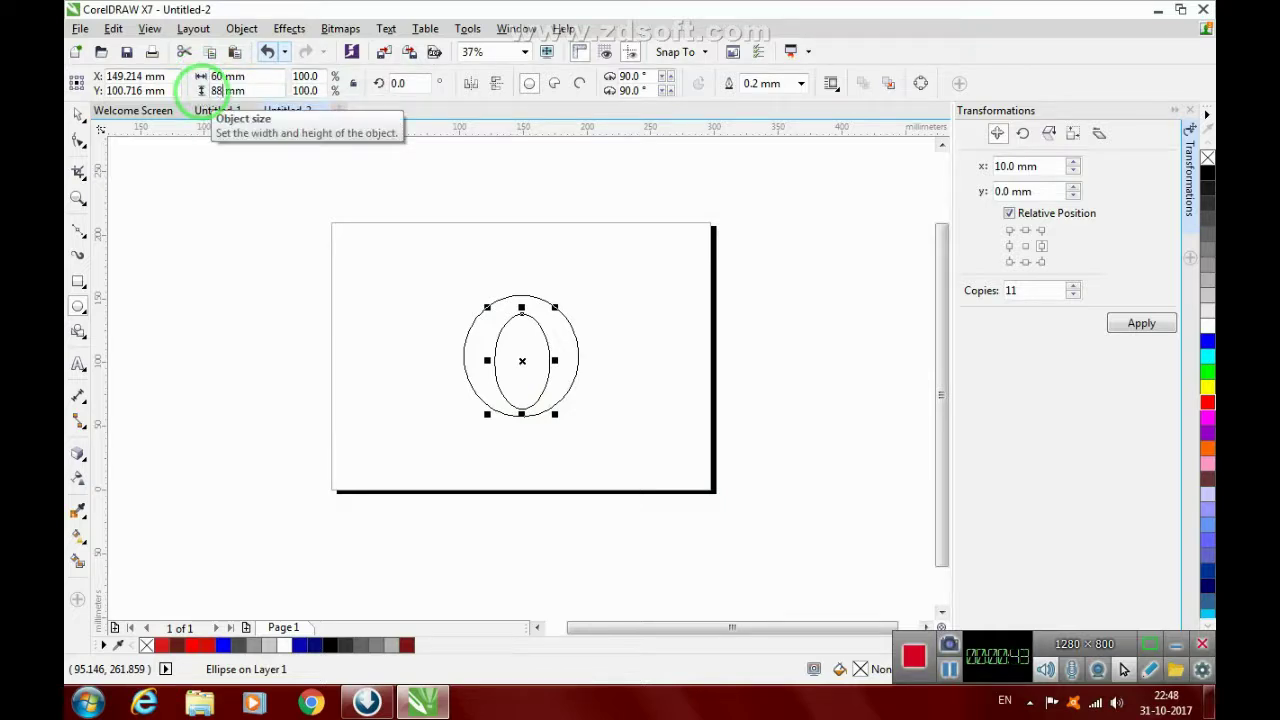
pyautogui.click(498, 342)
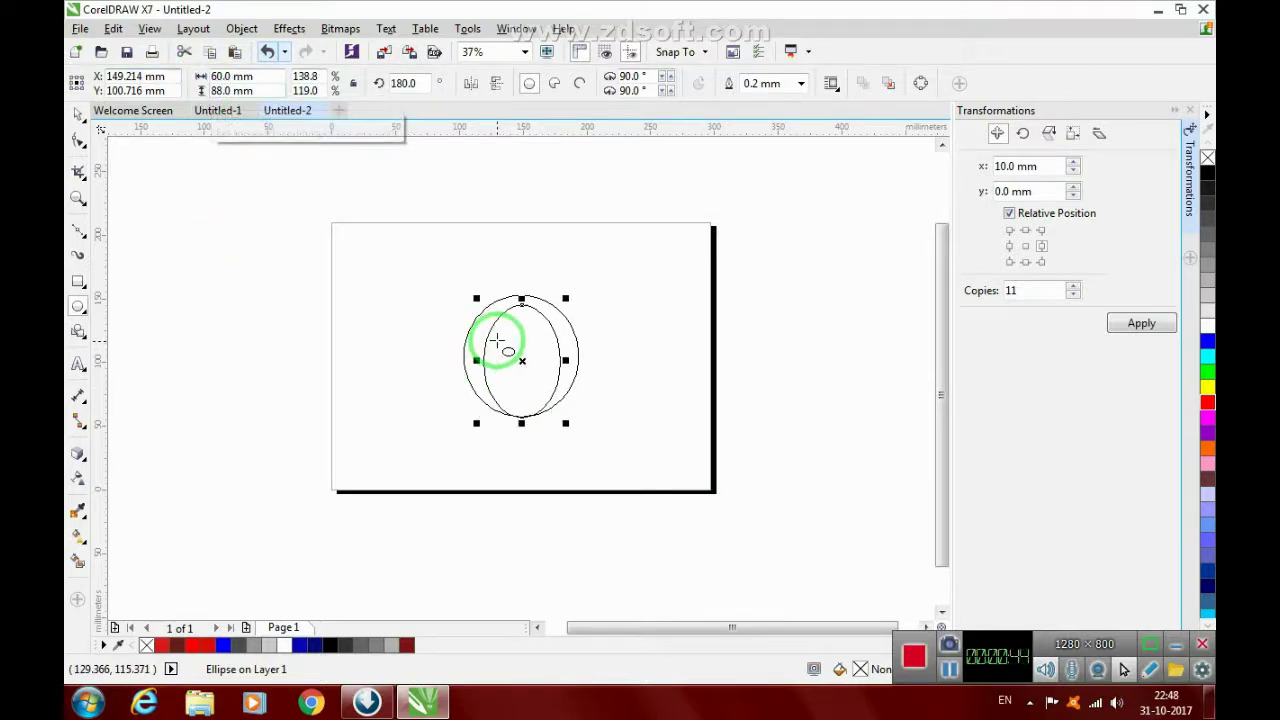
pyautogui.press('p')
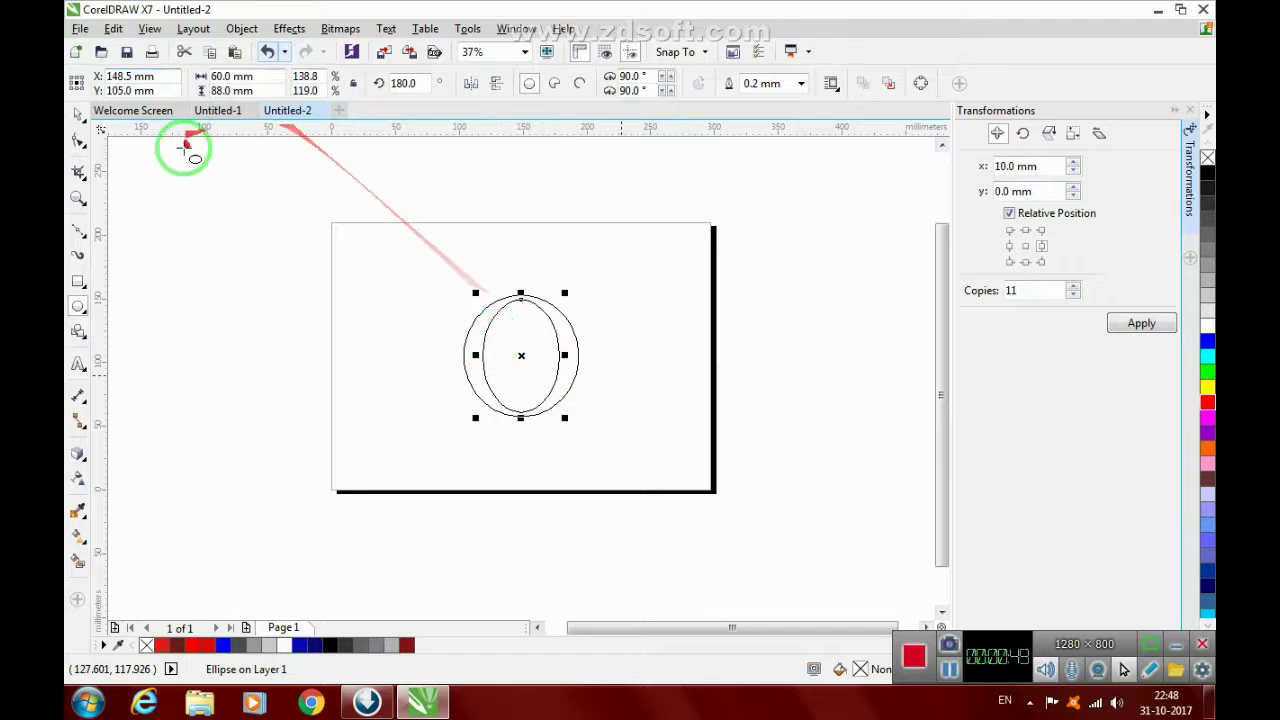
# - Fill the ring between the two ellipses with blue using Smart Fill and move the filled ring down off the outlines
pyautogui.click(150, 30)
pyautogui.click(165, 126)
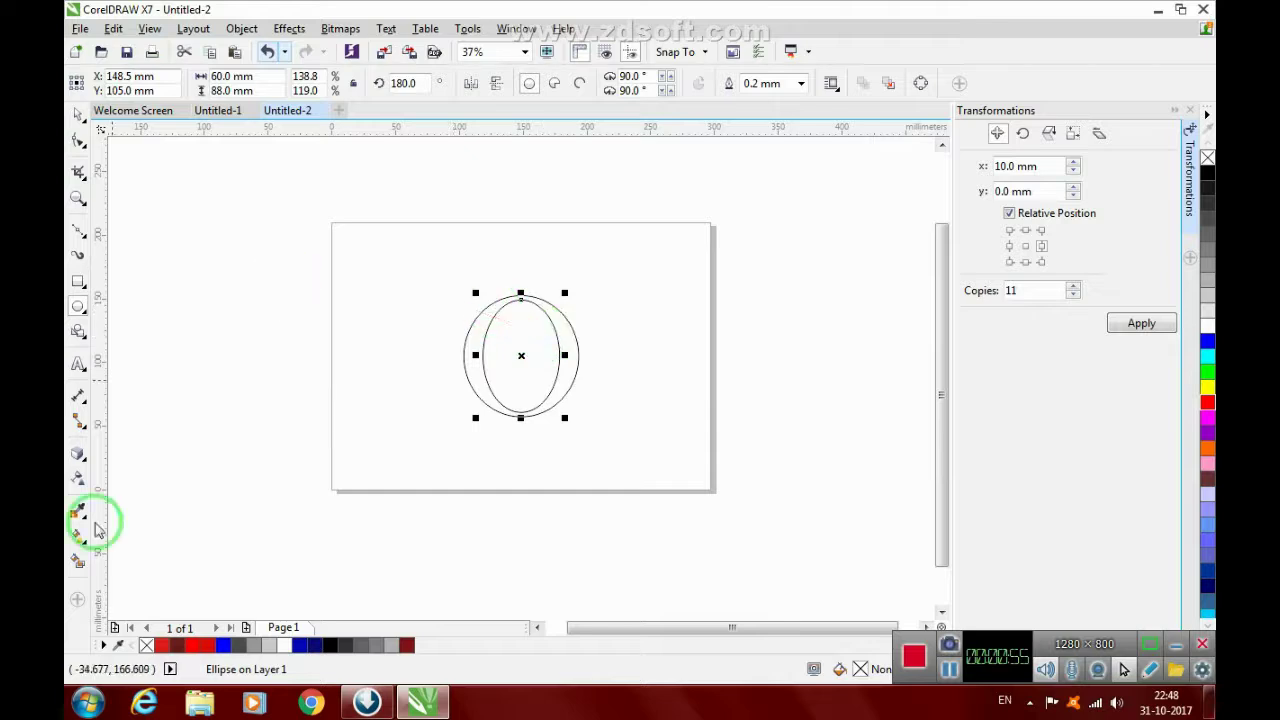
pyautogui.click(79, 560)
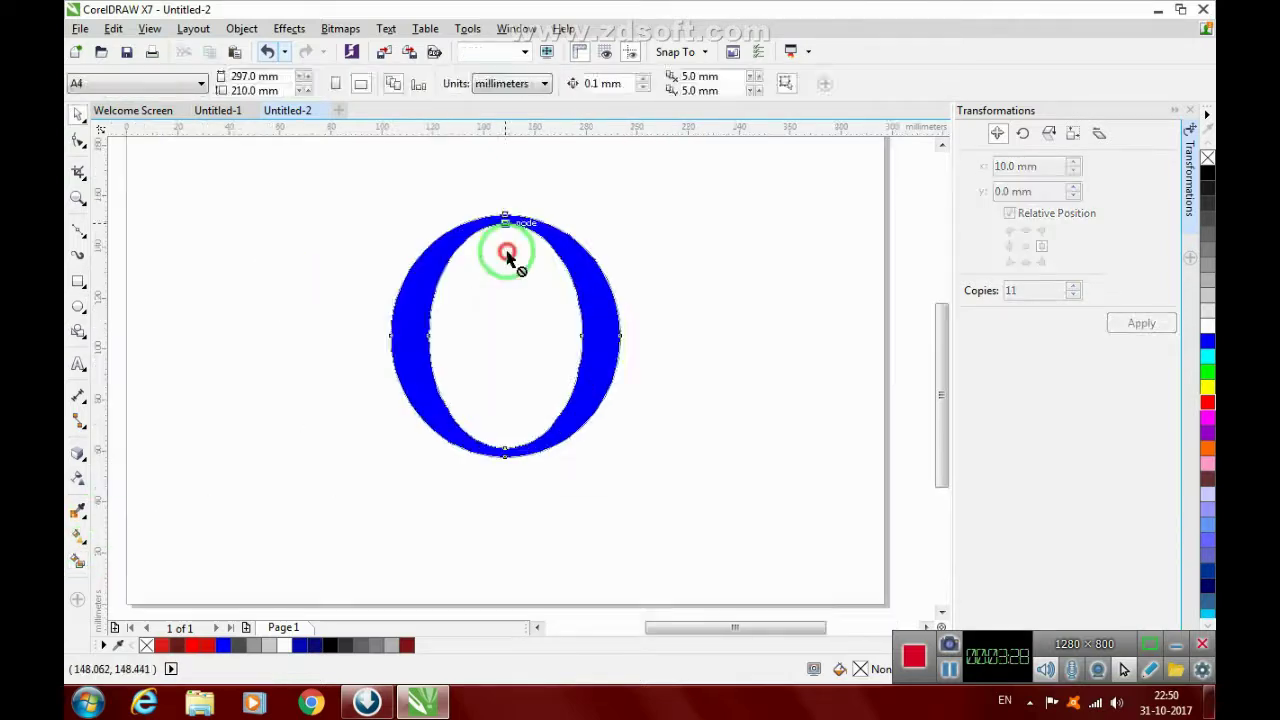
pyautogui.moveTo(514, 257); pyautogui.dragTo(586, 390)
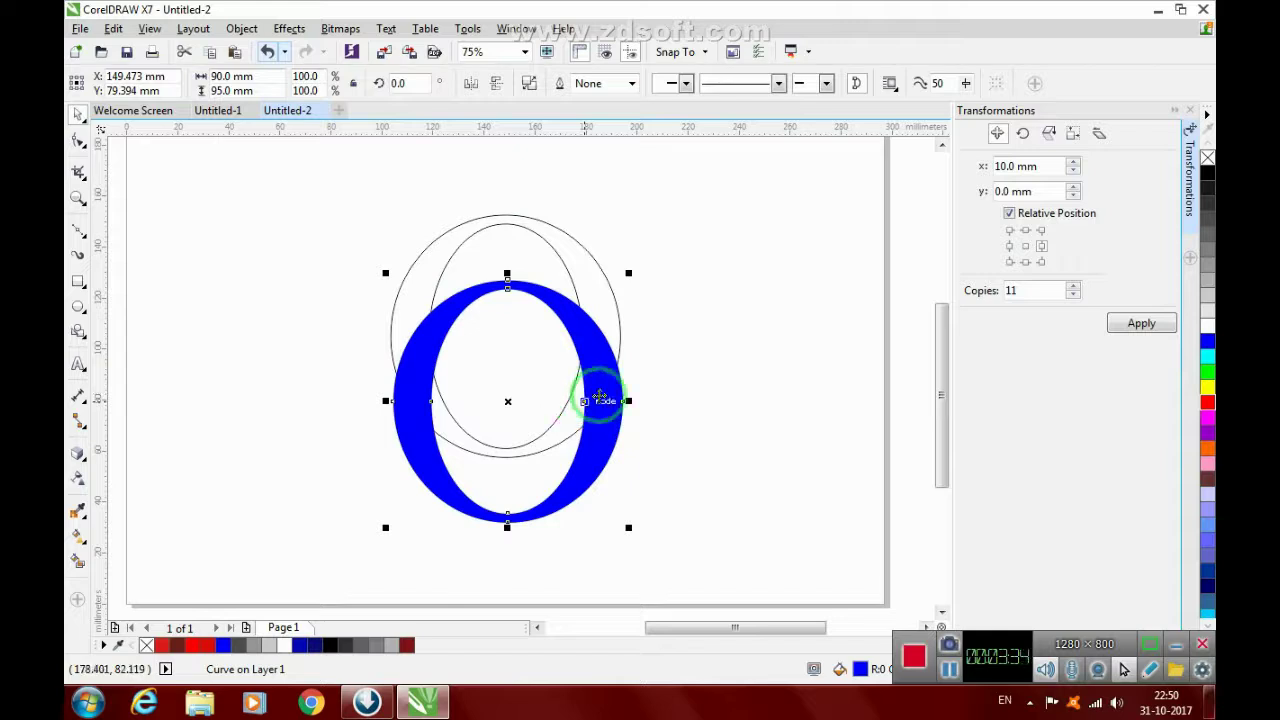
# - Narrow the inner ellipse from its left side to about 56 mm wide and move the blue ring to the left of the outlines
pyautogui.click(451, 268)
pyautogui.moveTo(421, 334)
pyautogui.mouseDown()
pyautogui.moveTo(443, 334)
pyautogui.moveTo(431, 336)
pyautogui.mouseUp()
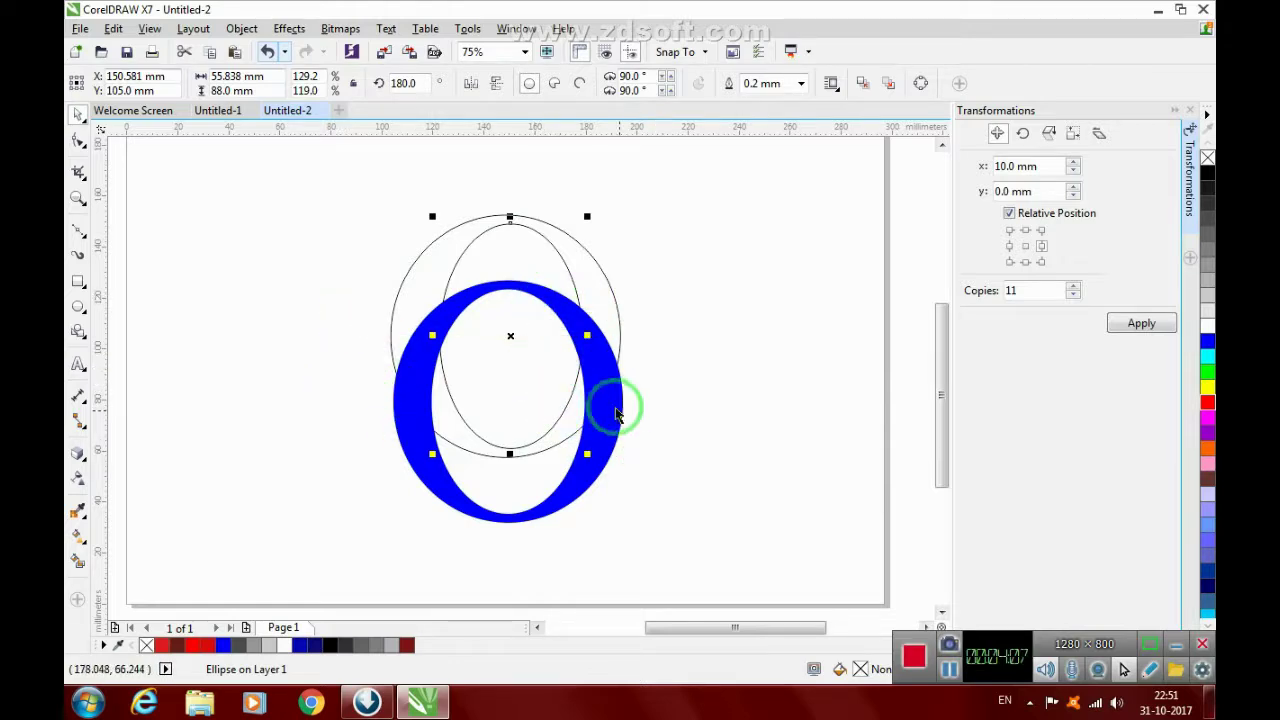
pyautogui.click(514, 361)
pyautogui.moveTo(508, 287); pyautogui.dragTo(313, 263)
# - Delete the outer 90 × 95 mm ellipse outline
pyautogui.click(524, 304)
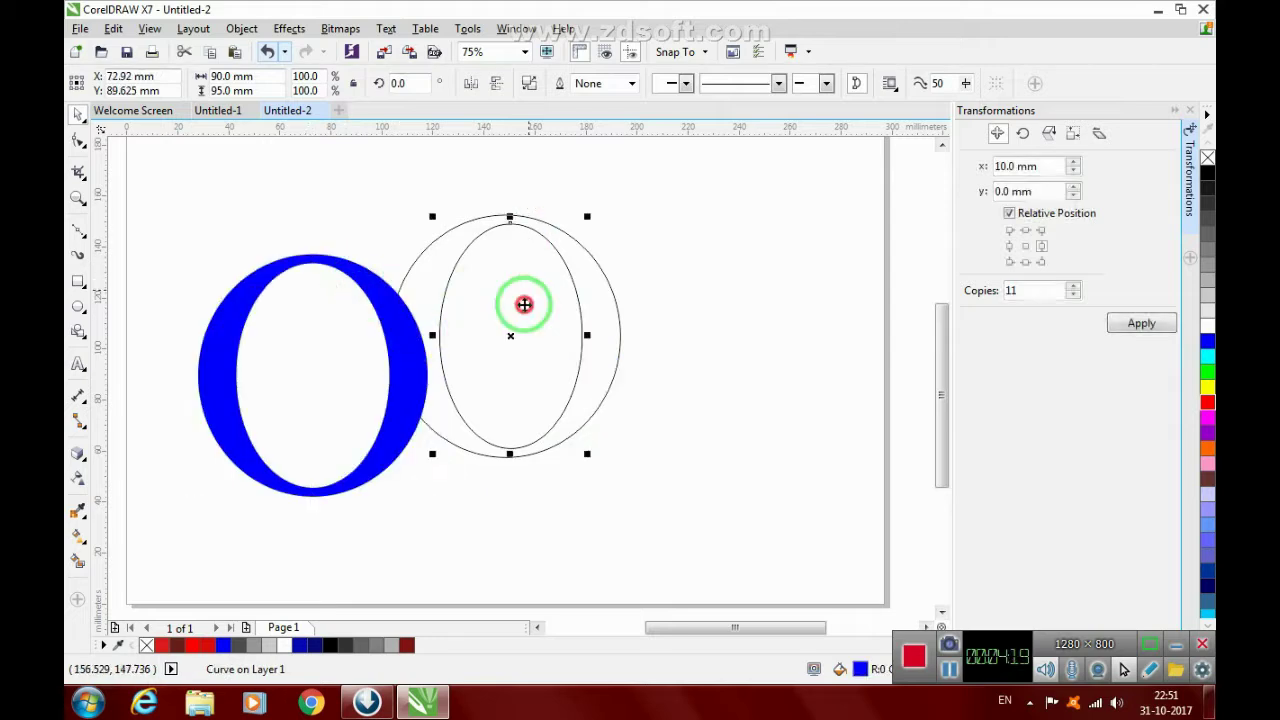
pyautogui.click(618, 317)
pyautogui.press('Delete')
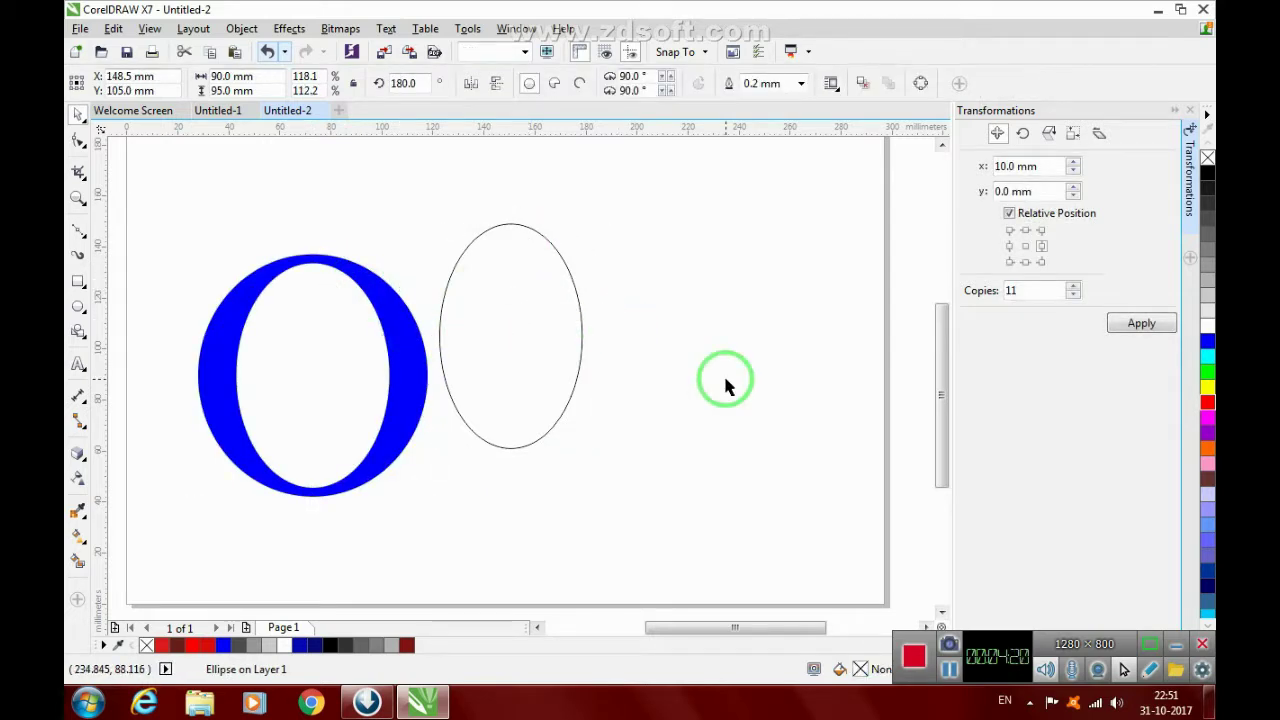
# - Center both the blue ring and the narrowed inner ellipse on the page
pyautogui.click(361, 479)
pyautogui.press('p')
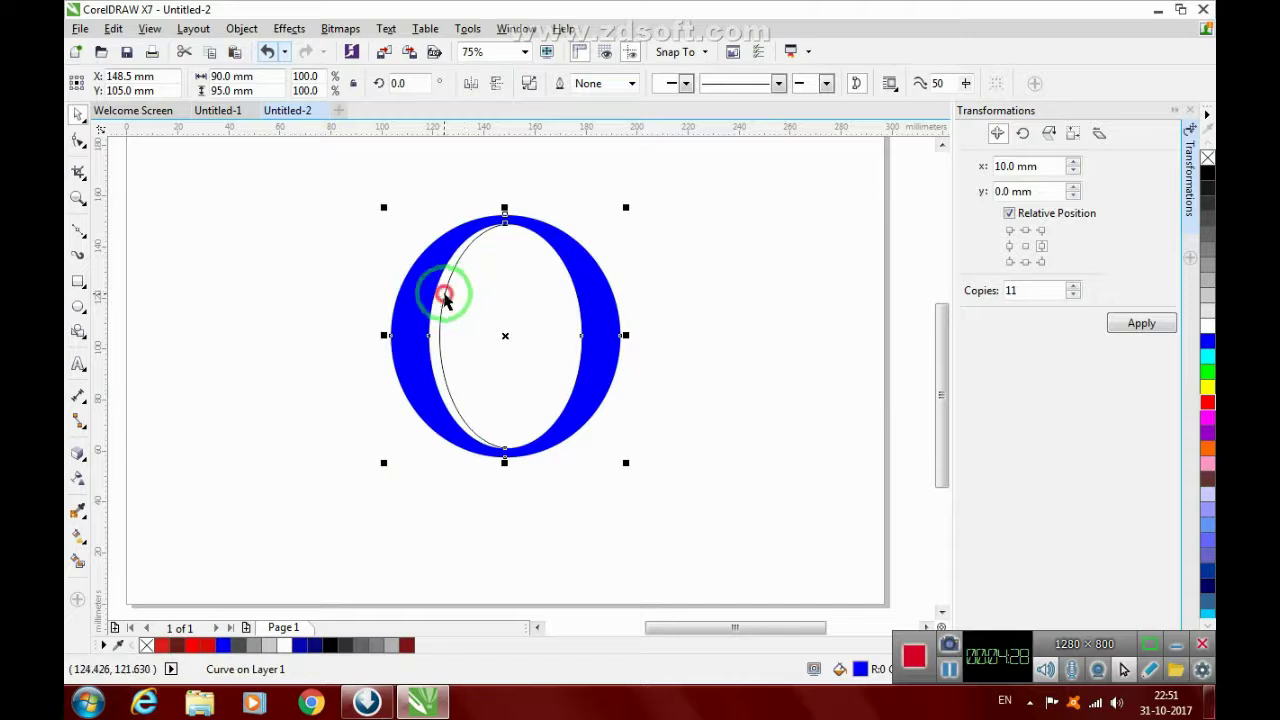
pyautogui.click(446, 292)
pyautogui.press('p')
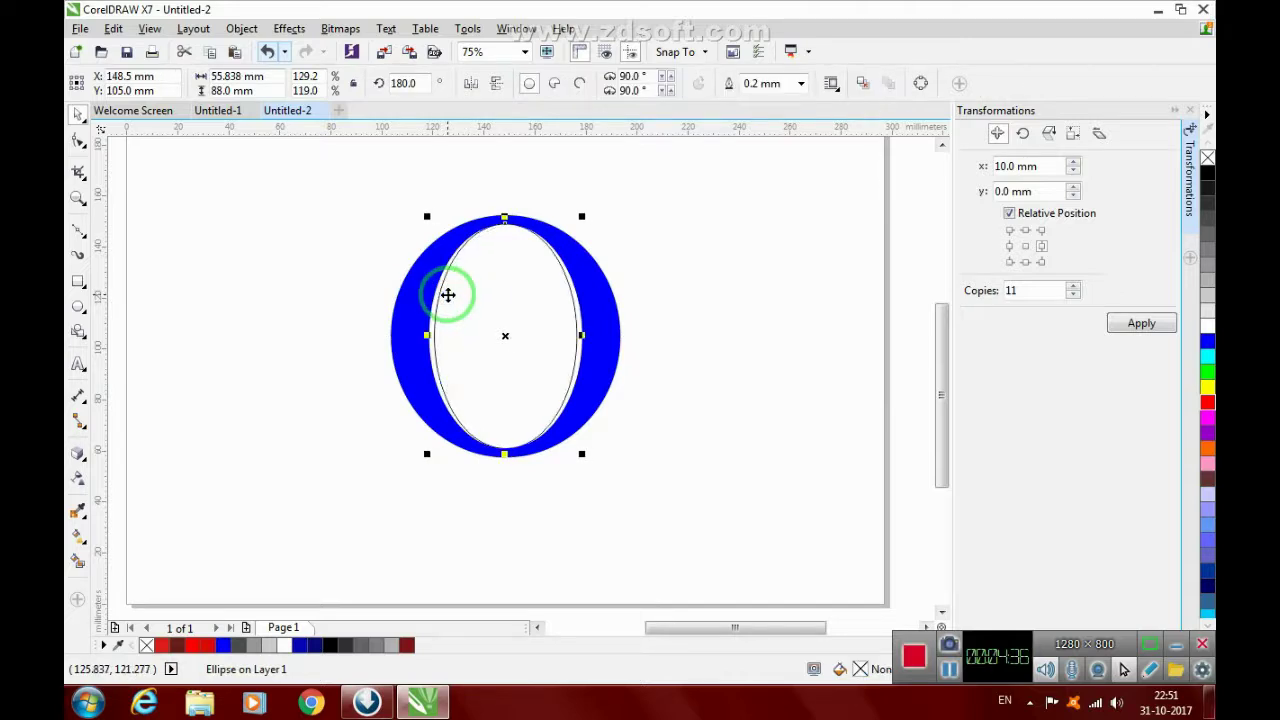
# - Nudge the inner ellipse right to X 150.4 mm so it meets the ring's right inner edge
pyautogui.moveTo(506, 322); pyautogui.dragTo(507, 322)
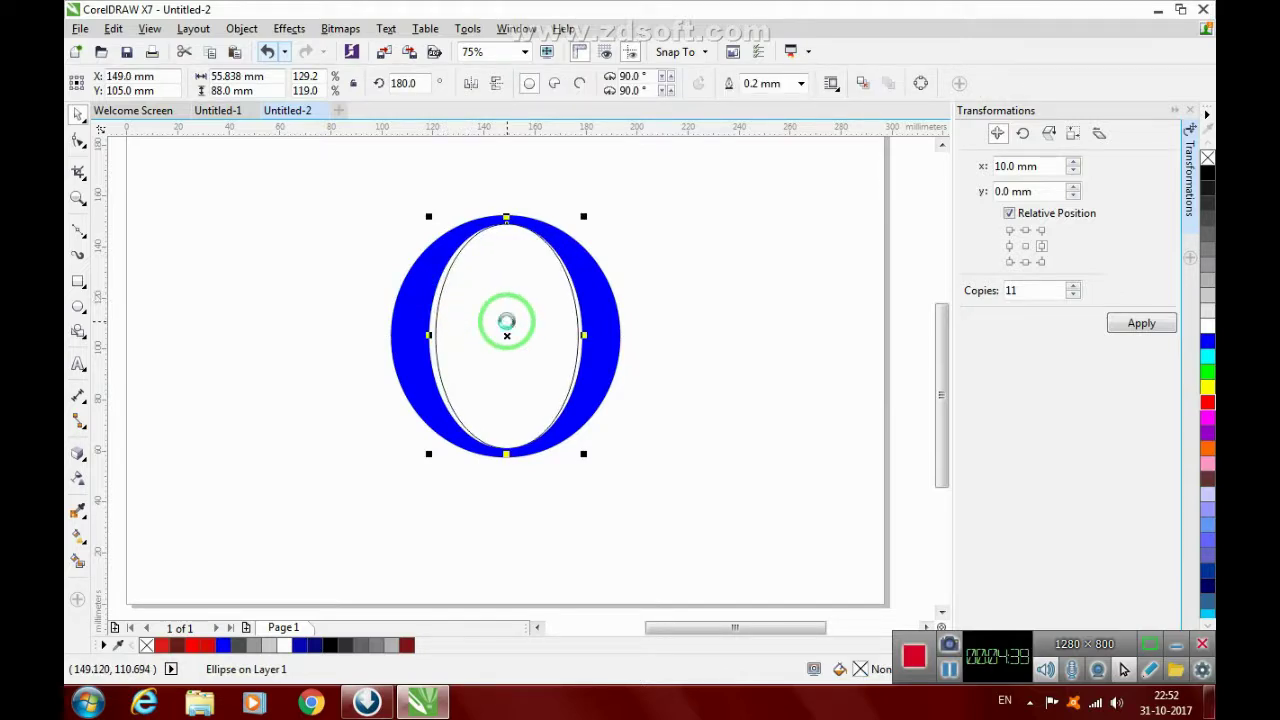
pyautogui.press('Right')
pyautogui.press('Right')
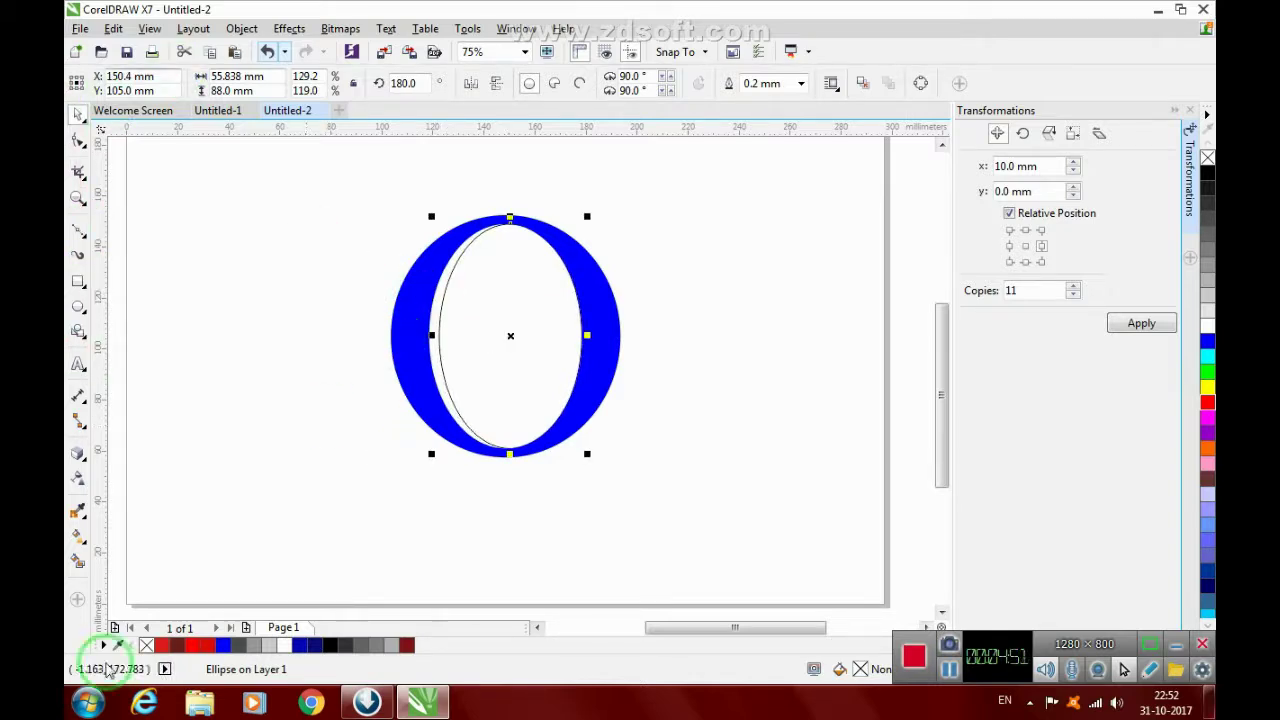
# - Fill the thin crescent between the ring's left inner edge and the inner ellipse with dark blue using Smart Fill
pyautogui.click(78, 565)
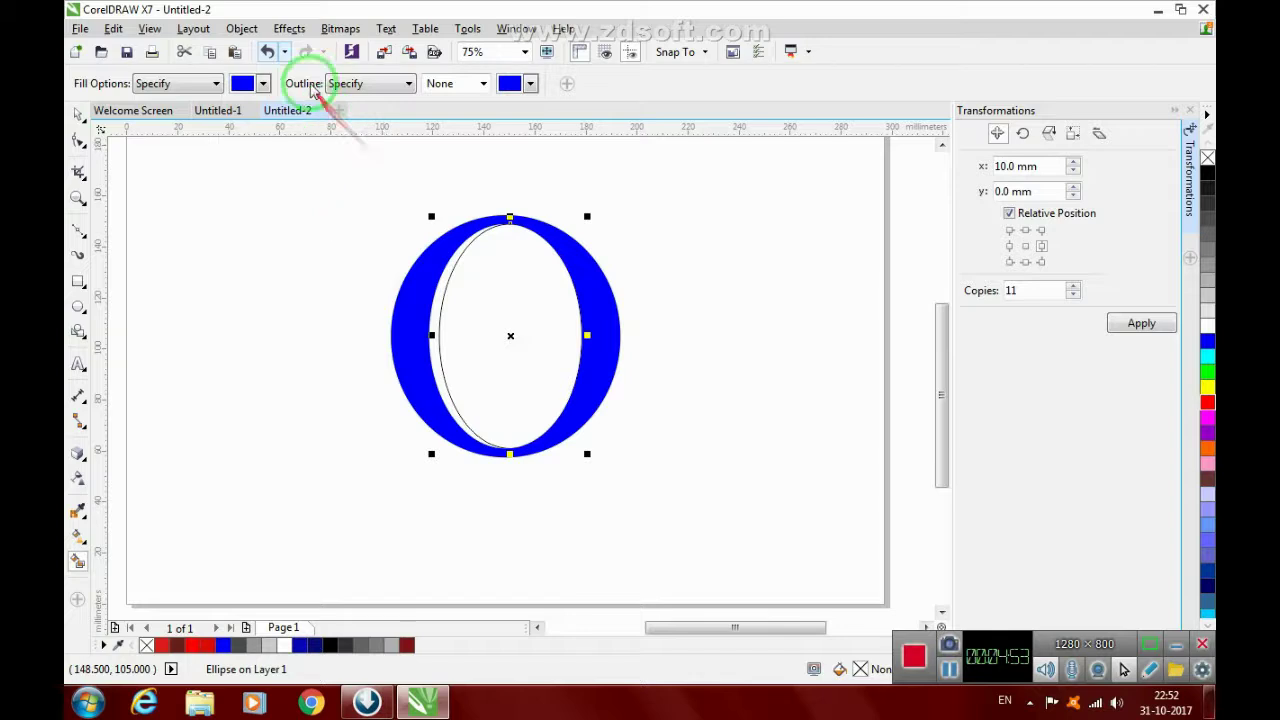
pyautogui.click(262, 83)
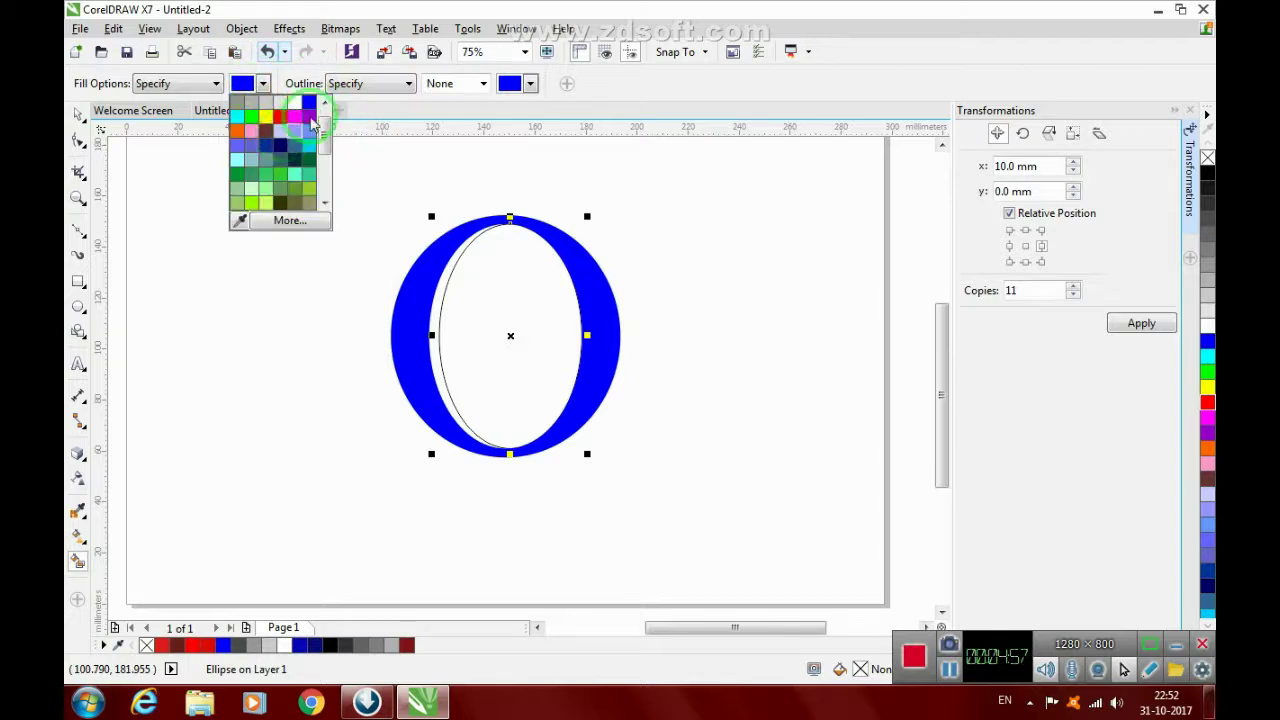
pyautogui.click(295, 228)
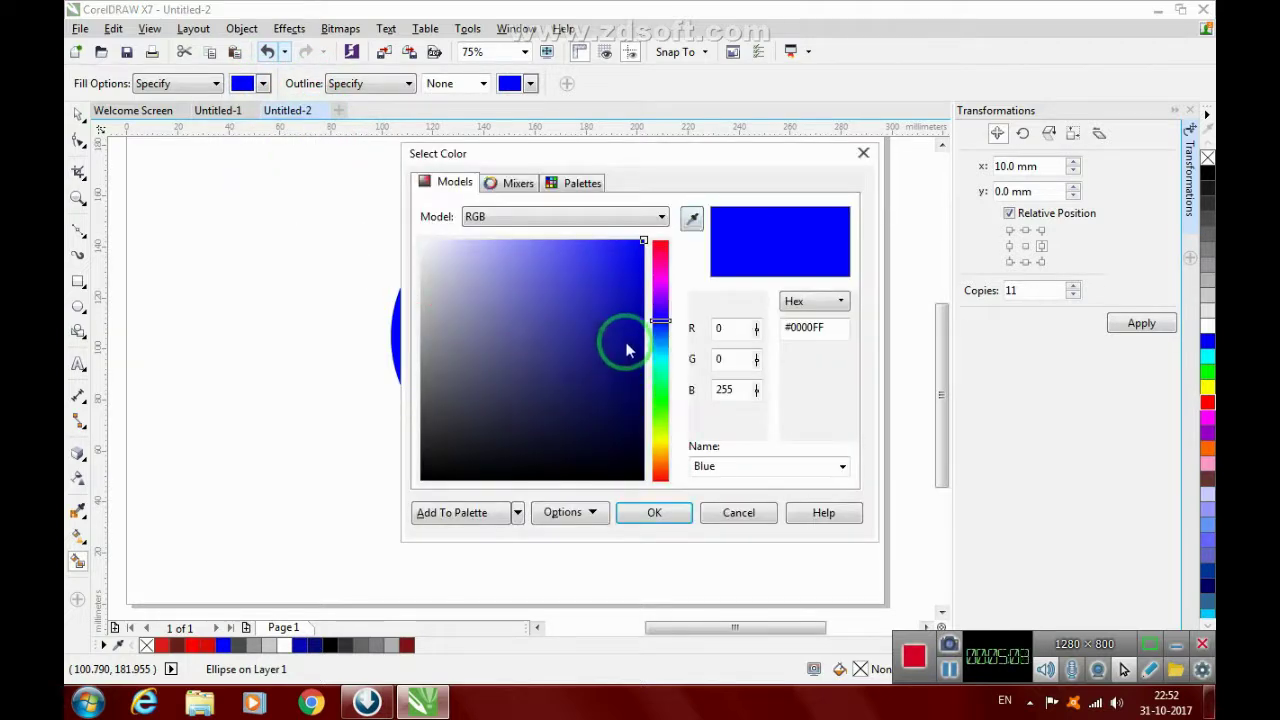
pyautogui.click(654, 512)
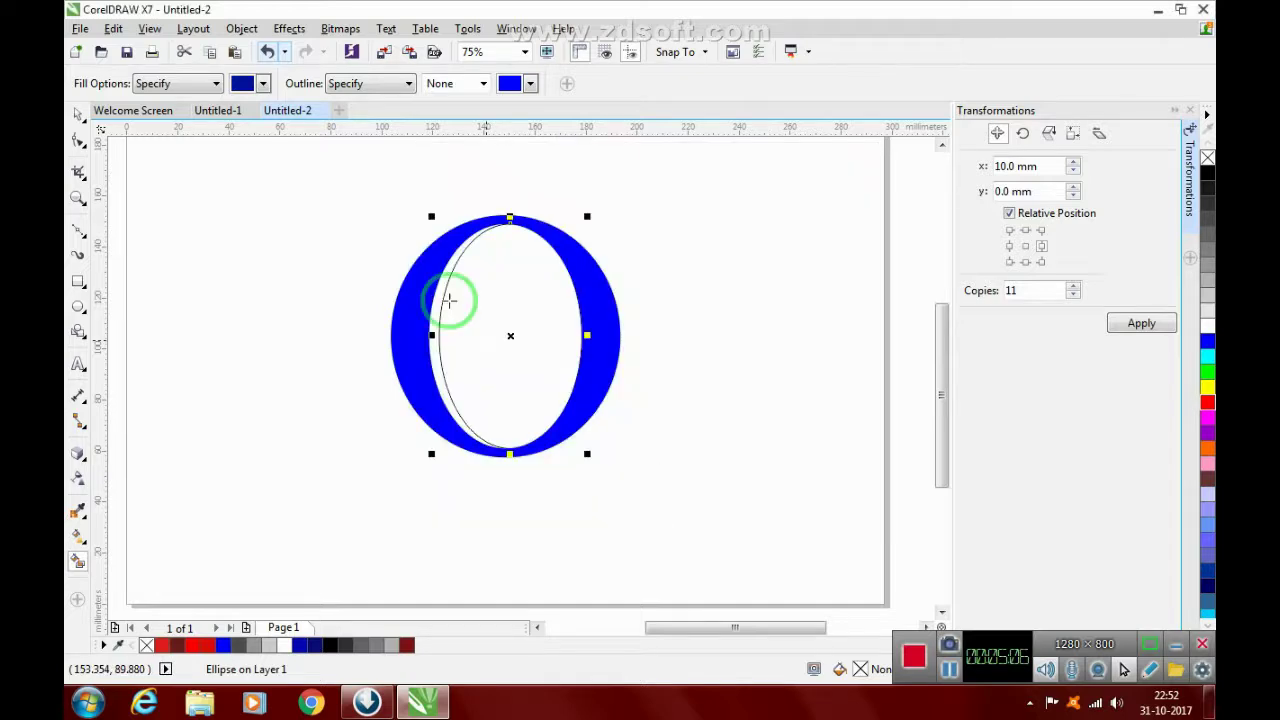
pyautogui.click(437, 297)
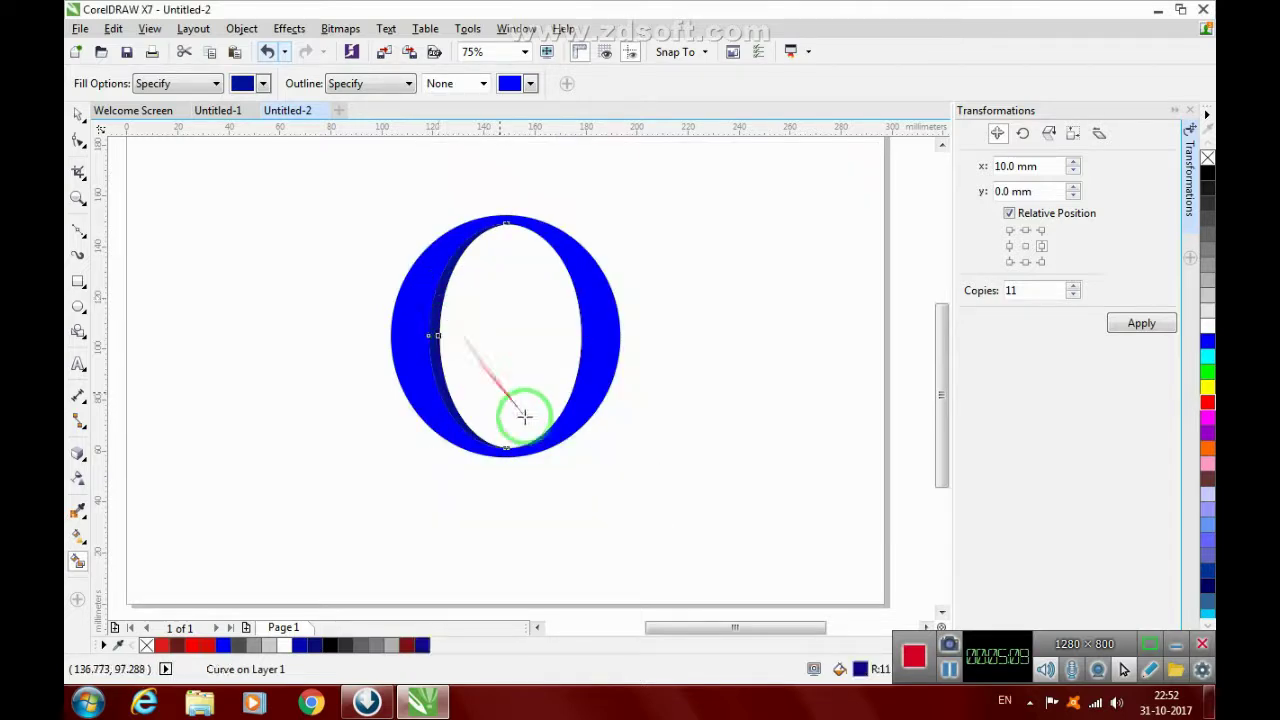
pyautogui.click(78, 113)
pyautogui.click(484, 314)
pyautogui.click(291, 394)
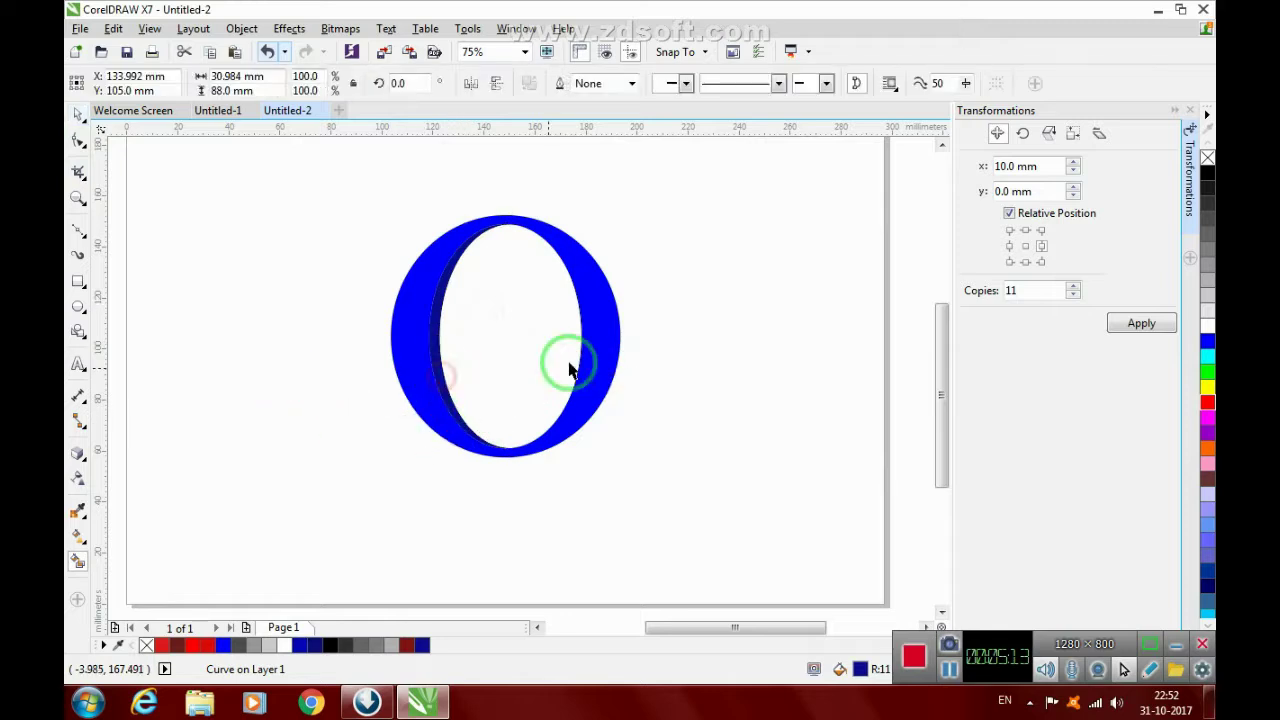
# - Draw a rectangle beside the ring and set its size to 70 × 70 mm
pyautogui.click(79, 281)
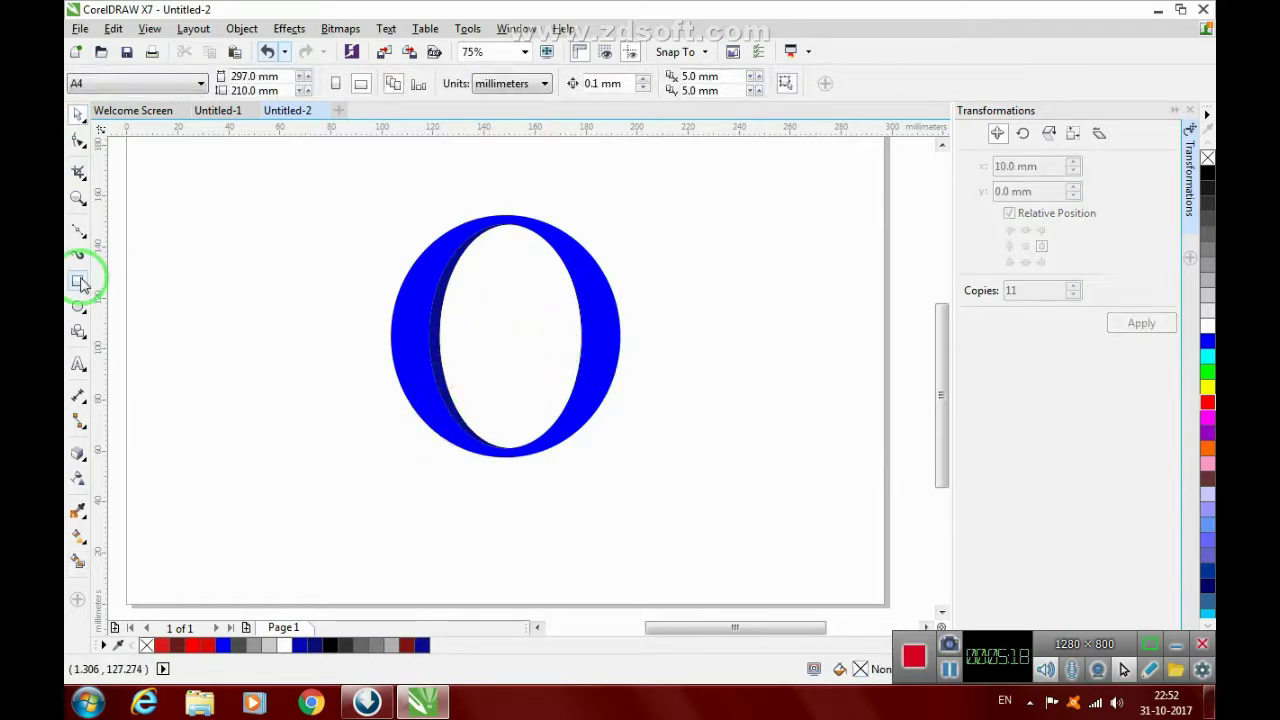
pyautogui.moveTo(188, 240)
pyautogui.mouseDown()
pyautogui.moveTo(356, 408)
pyautogui.moveTo(376, 381)
pyautogui.moveTo(358, 415)
pyautogui.moveTo(366, 430)
pyautogui.moveTo(383, 421)
pyautogui.mouseUp()
pyautogui.click(209, 74)
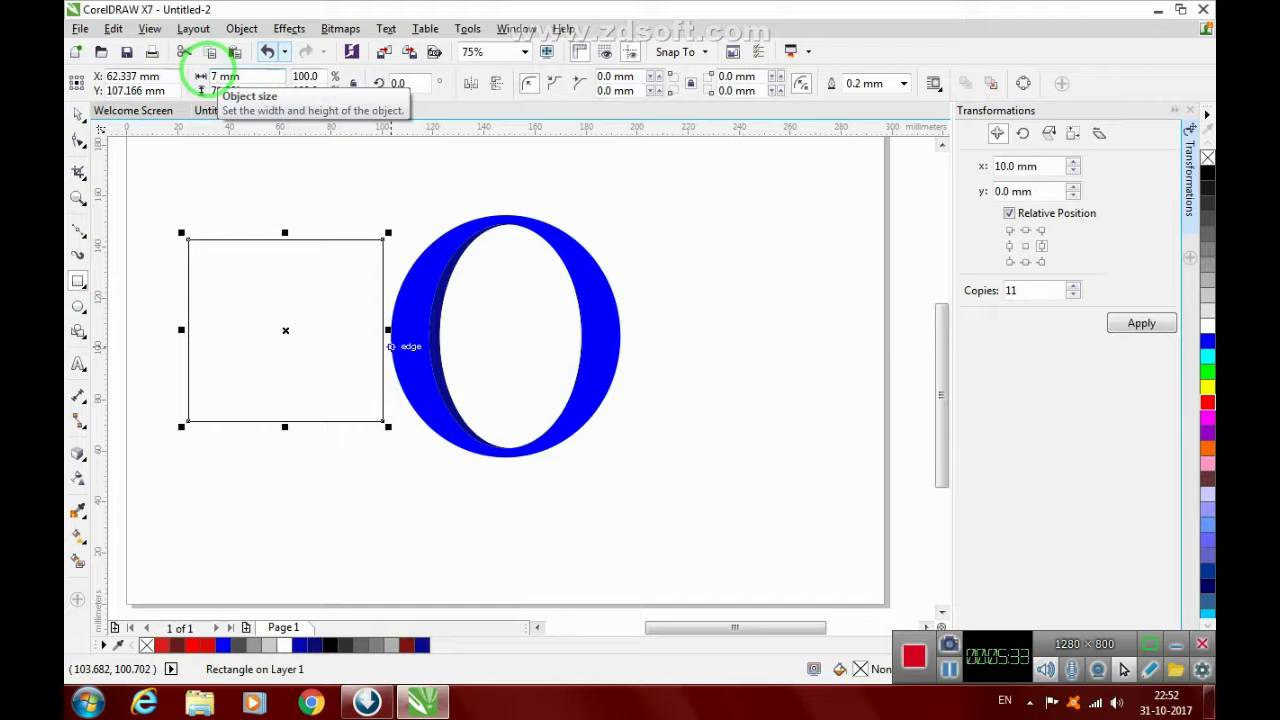
pyautogui.moveTo(241, 91); pyautogui.dragTo(218, 88)
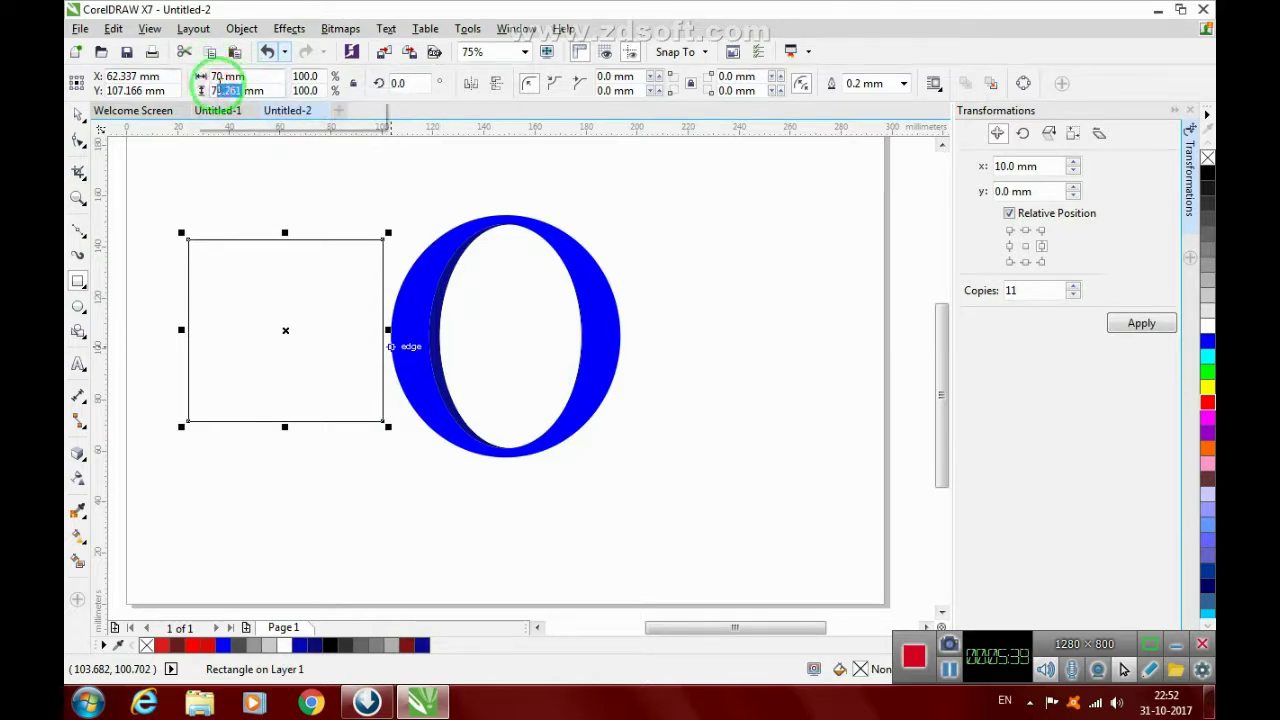
pyautogui.write('0')
pyautogui.press('Return')
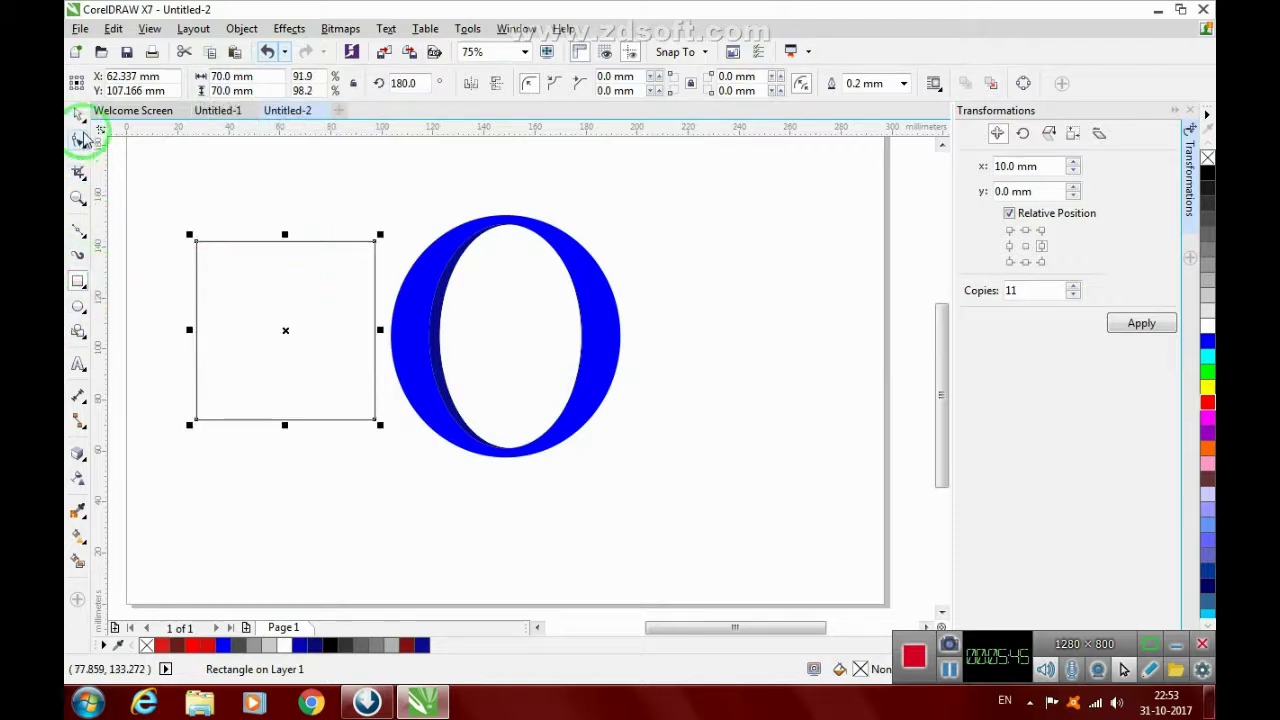
# - Convert the square to curves and add a node at the middle of its right edge
pyautogui.rightClick(265, 365)
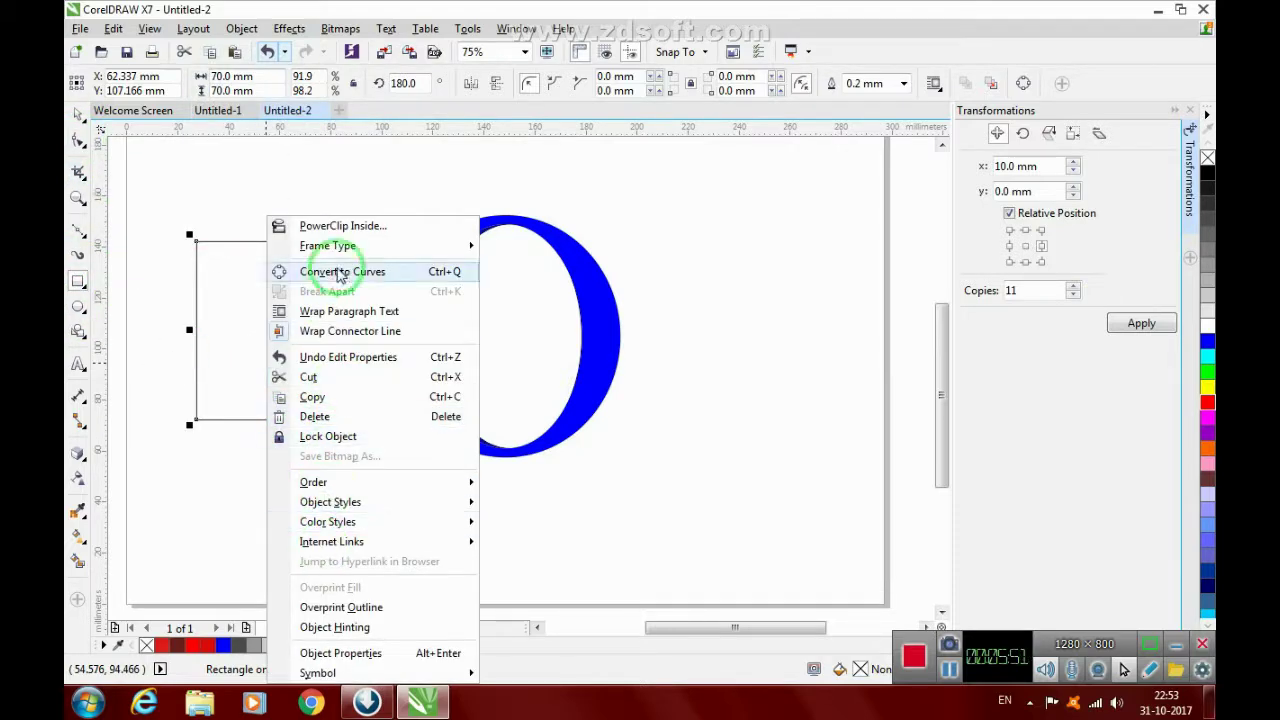
pyautogui.click(340, 277)
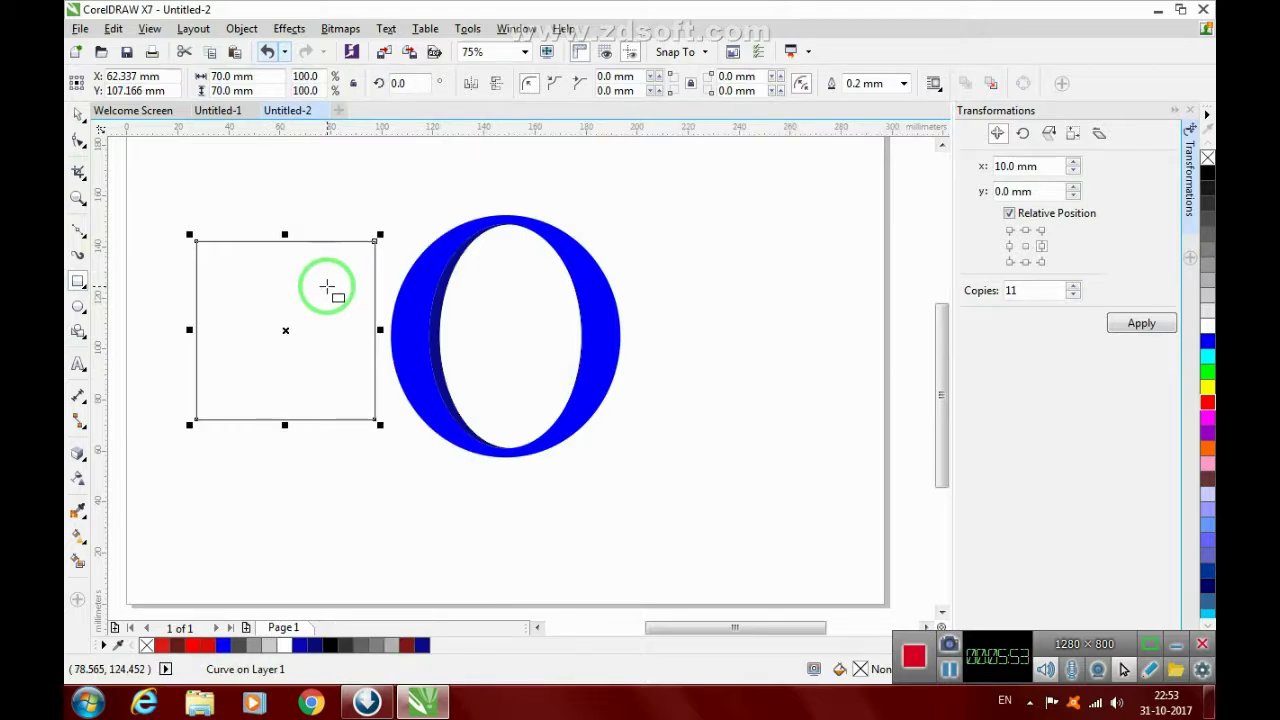
pyautogui.click(78, 140)
pyautogui.click(372, 331)
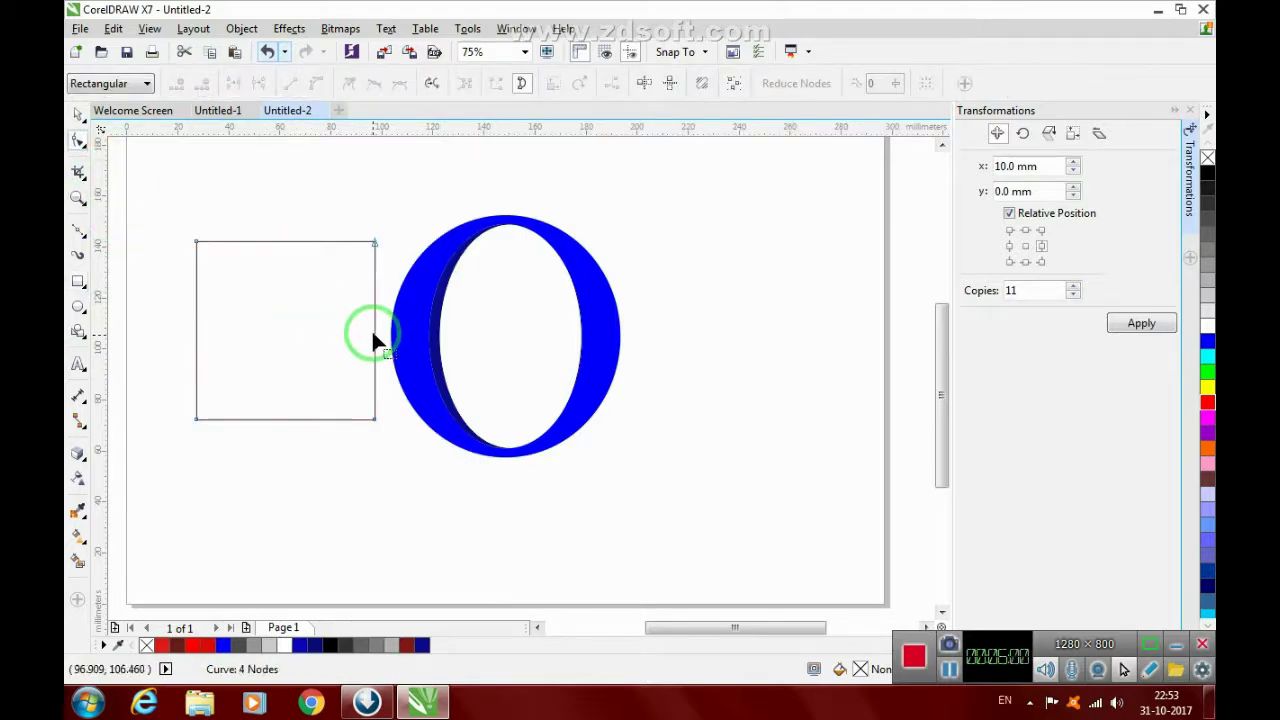
pyautogui.click(178, 84)
# - Delete the square's upper-right and lower-right corner nodes to form a triangle pointing right
pyautogui.click(375, 245)
pyautogui.press('Delete')
pyautogui.click(375, 420)
pyautogui.press('Delete')
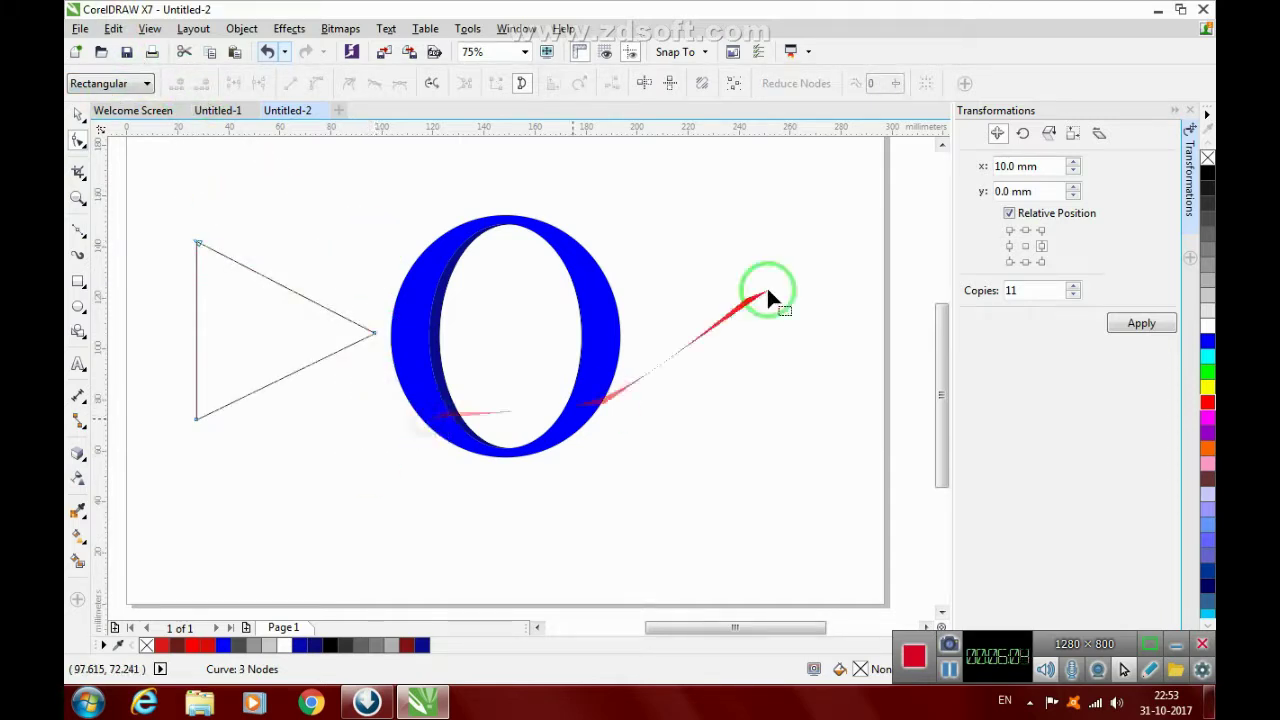
# - Fill the triangle with red and extrude it toward the center of its bounding square
pyautogui.click(1207, 401)
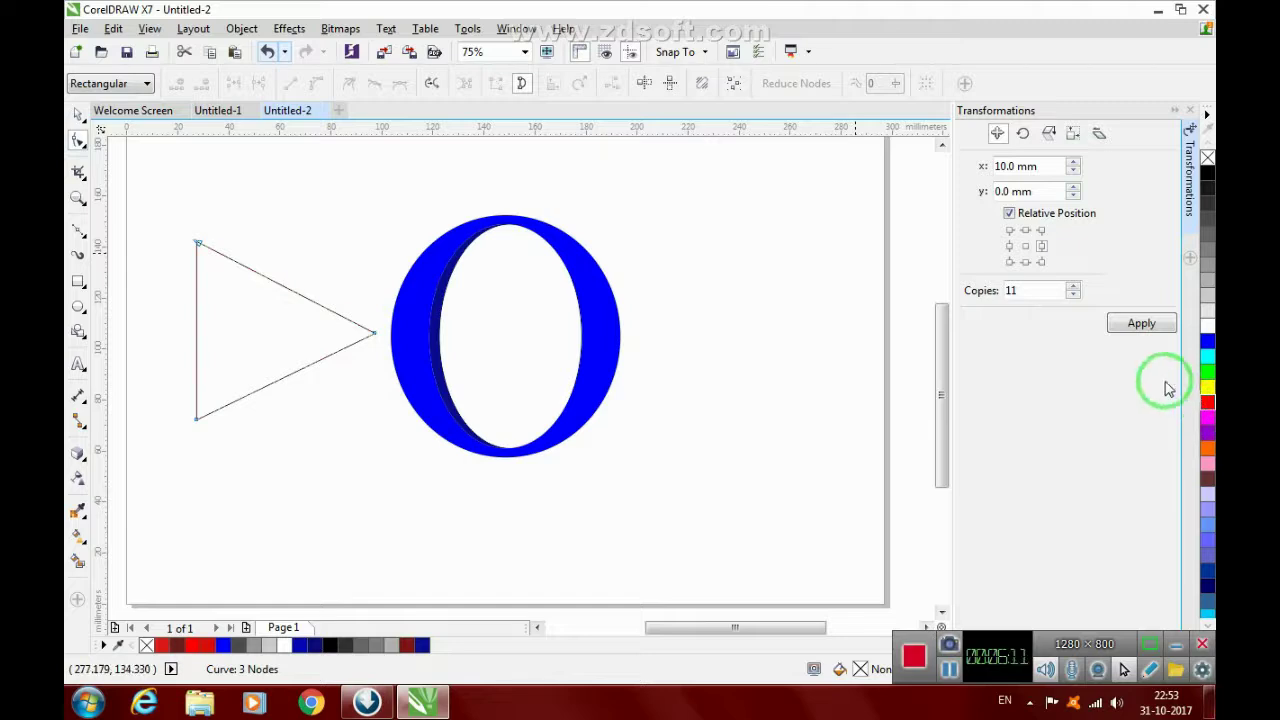
pyautogui.click(80, 456)
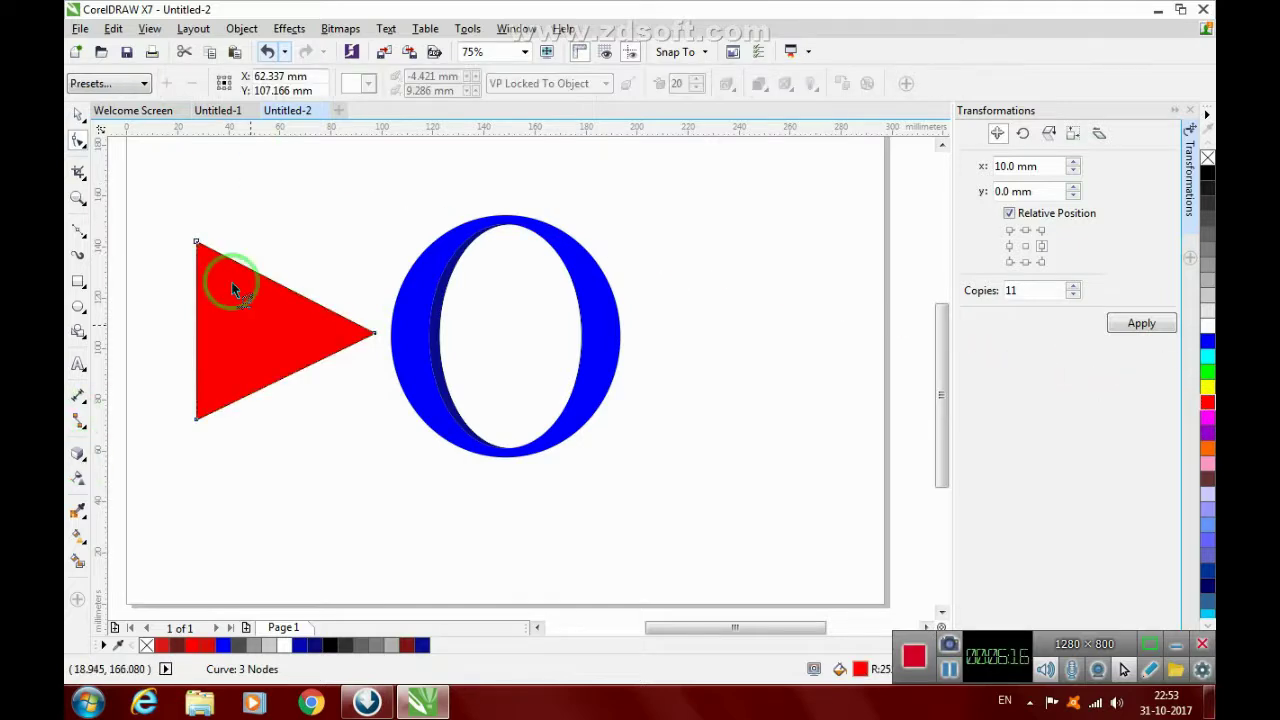
pyautogui.moveTo(214, 267); pyautogui.dragTo(284, 329)
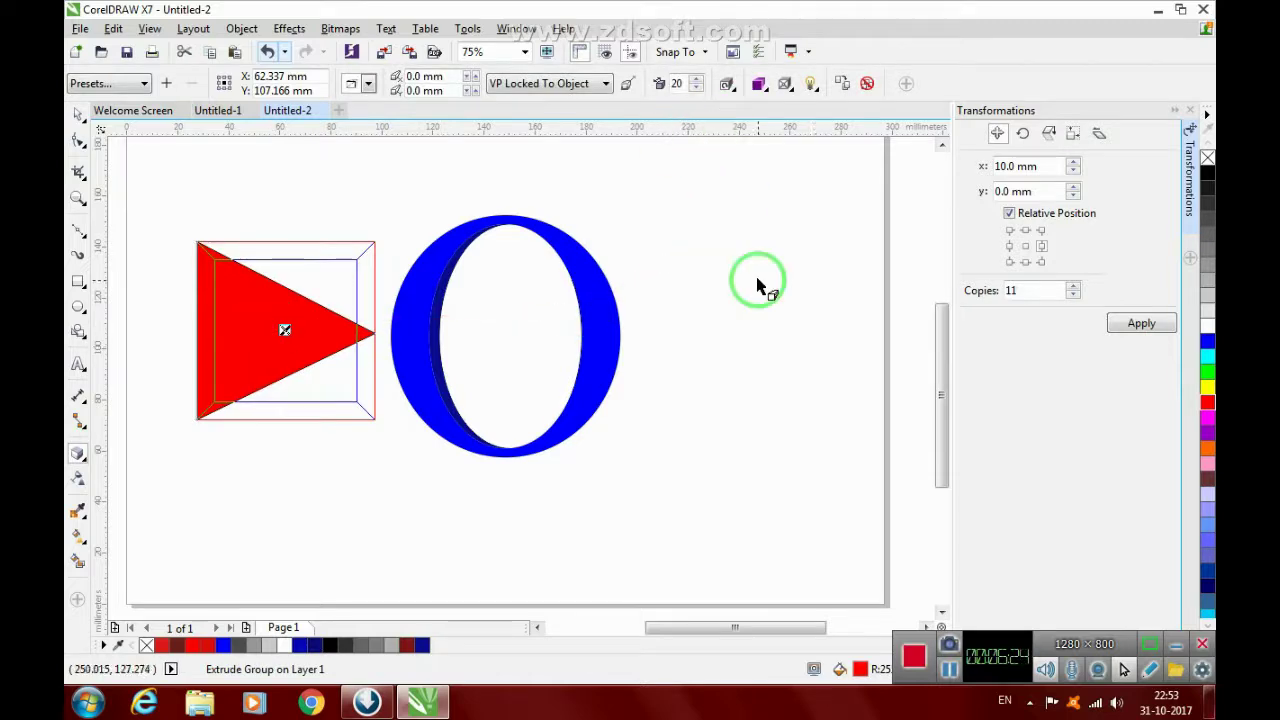
# - Center the extruded triangle on the page and set its extrusion rotation to x 6, y 35 and z 6
pyautogui.press('p')
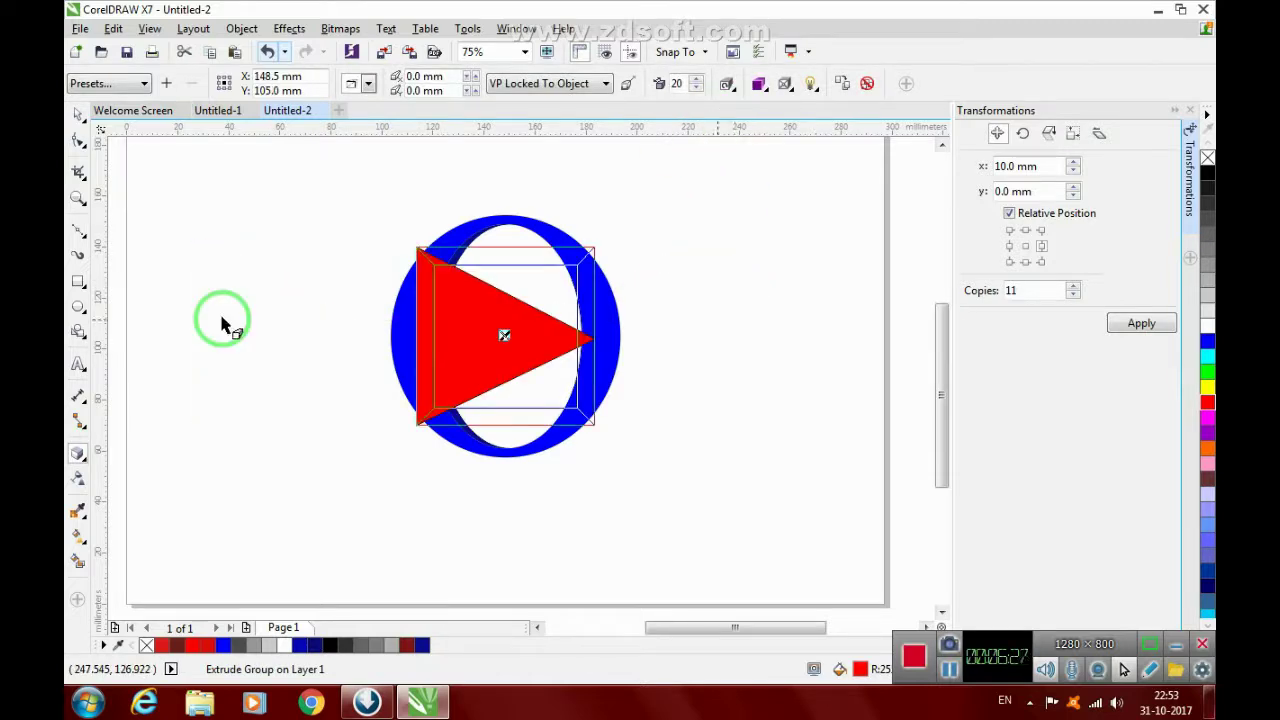
pyautogui.click(730, 88)
pyautogui.click(828, 248)
pyautogui.click(731, 143)
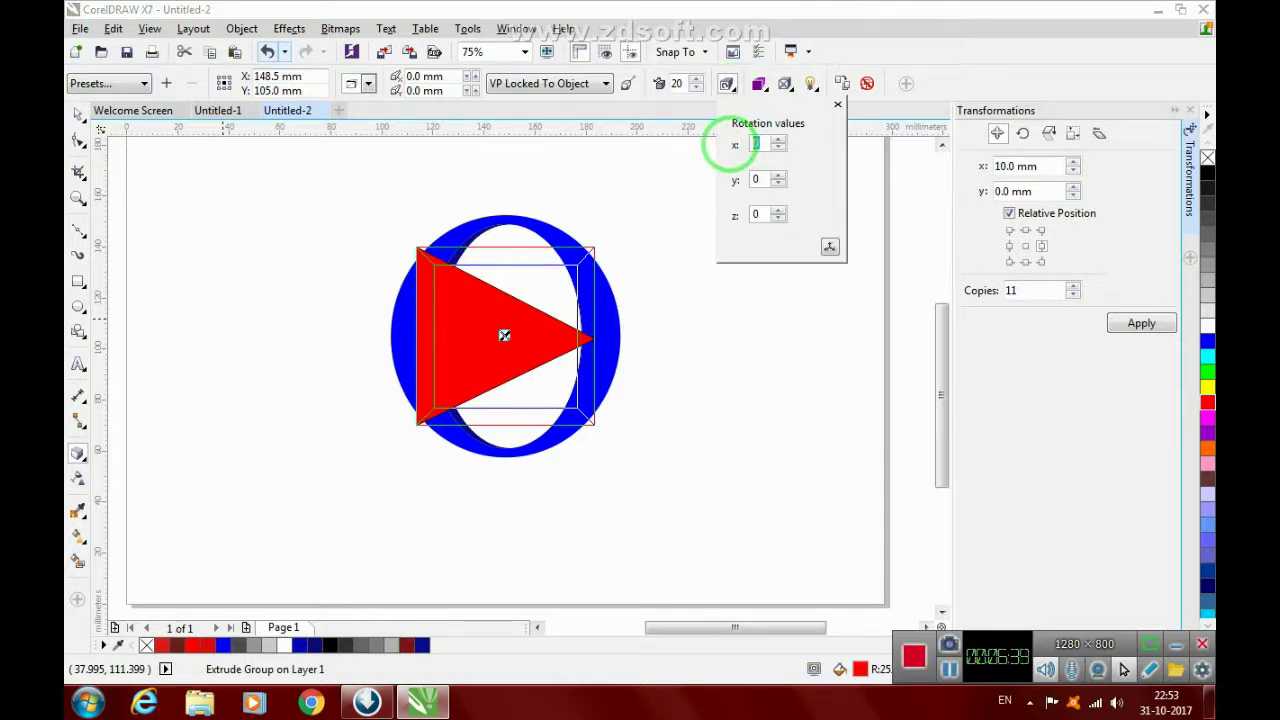
pyautogui.write('6')
pyautogui.click(731, 178)
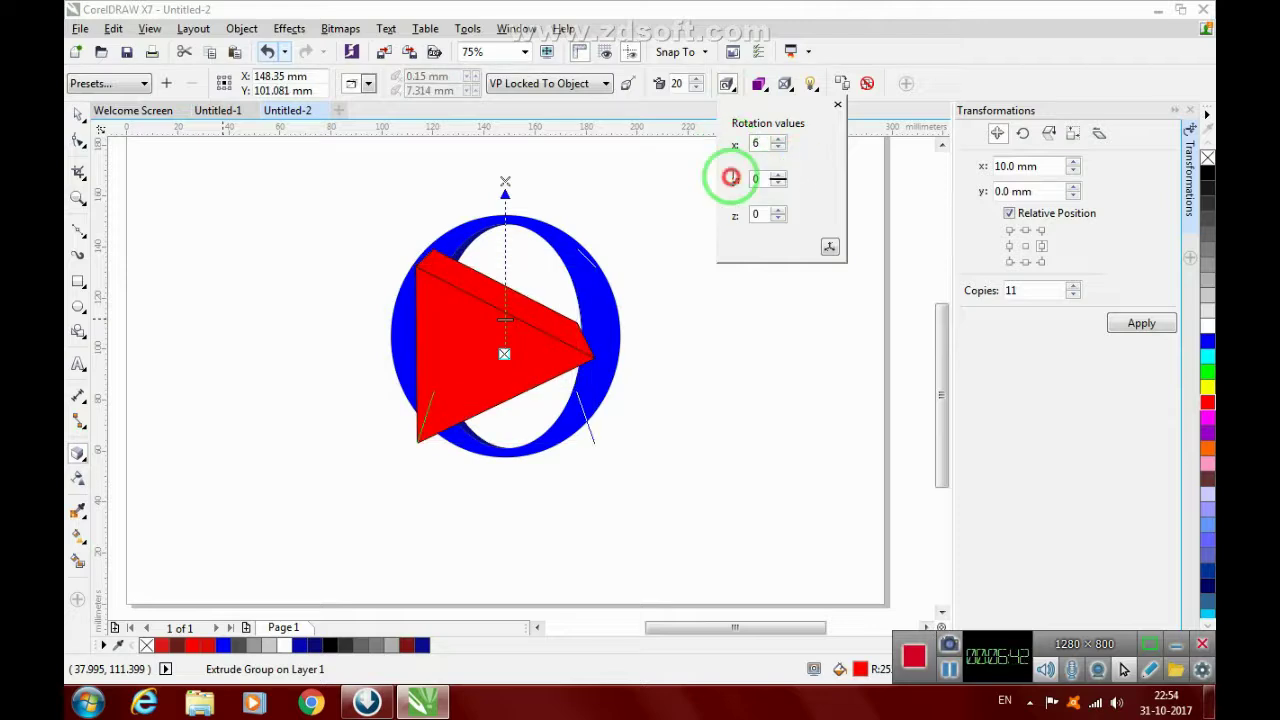
pyautogui.write('35')
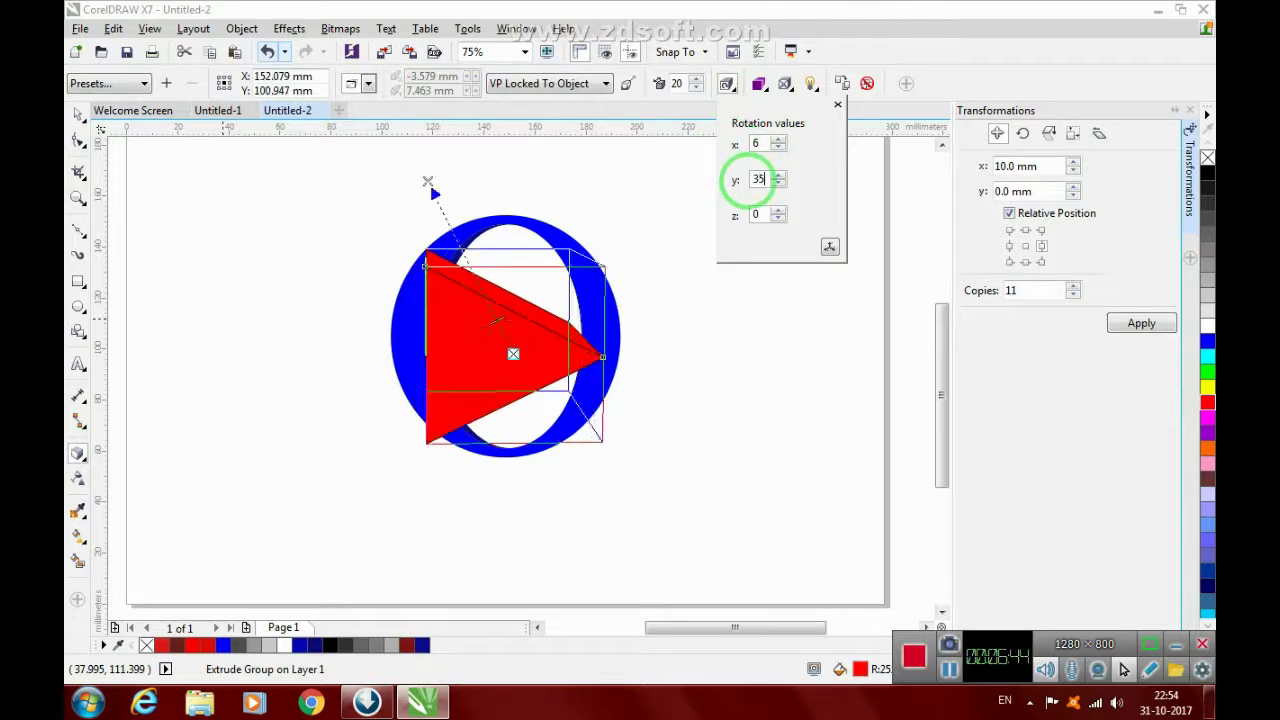
pyautogui.click(758, 213)
pyautogui.click(738, 211)
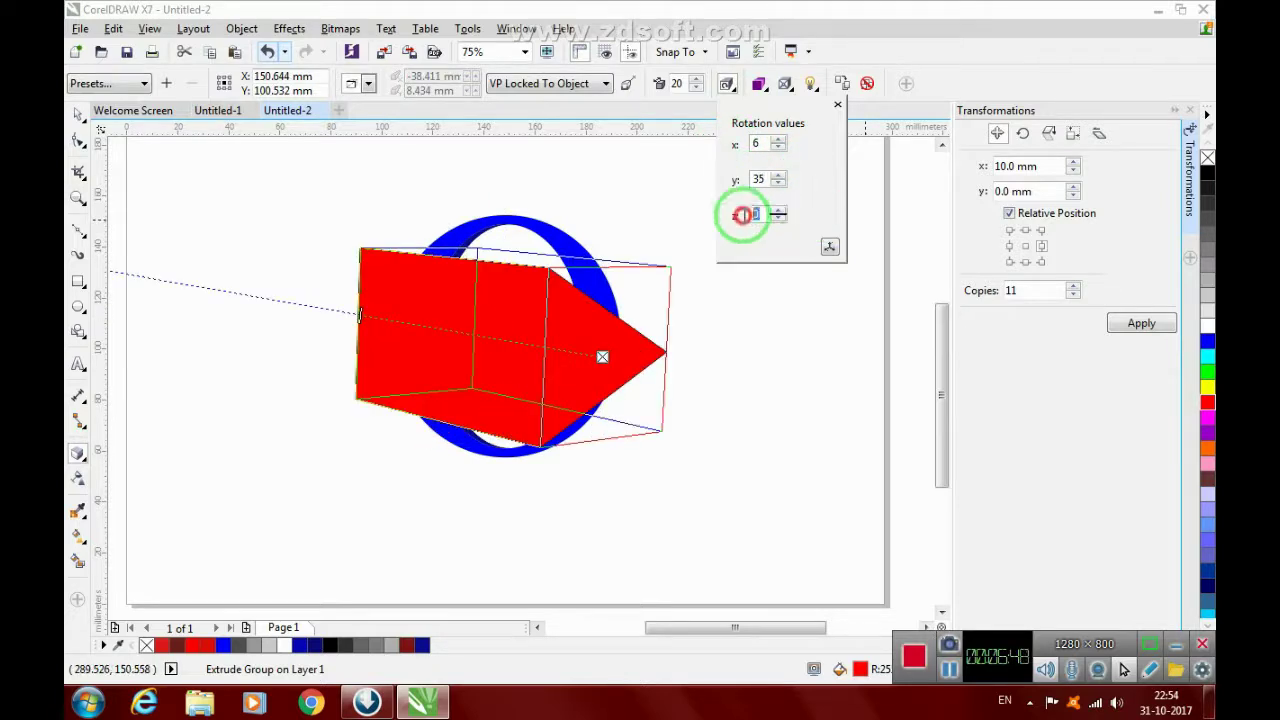
pyautogui.write('6')
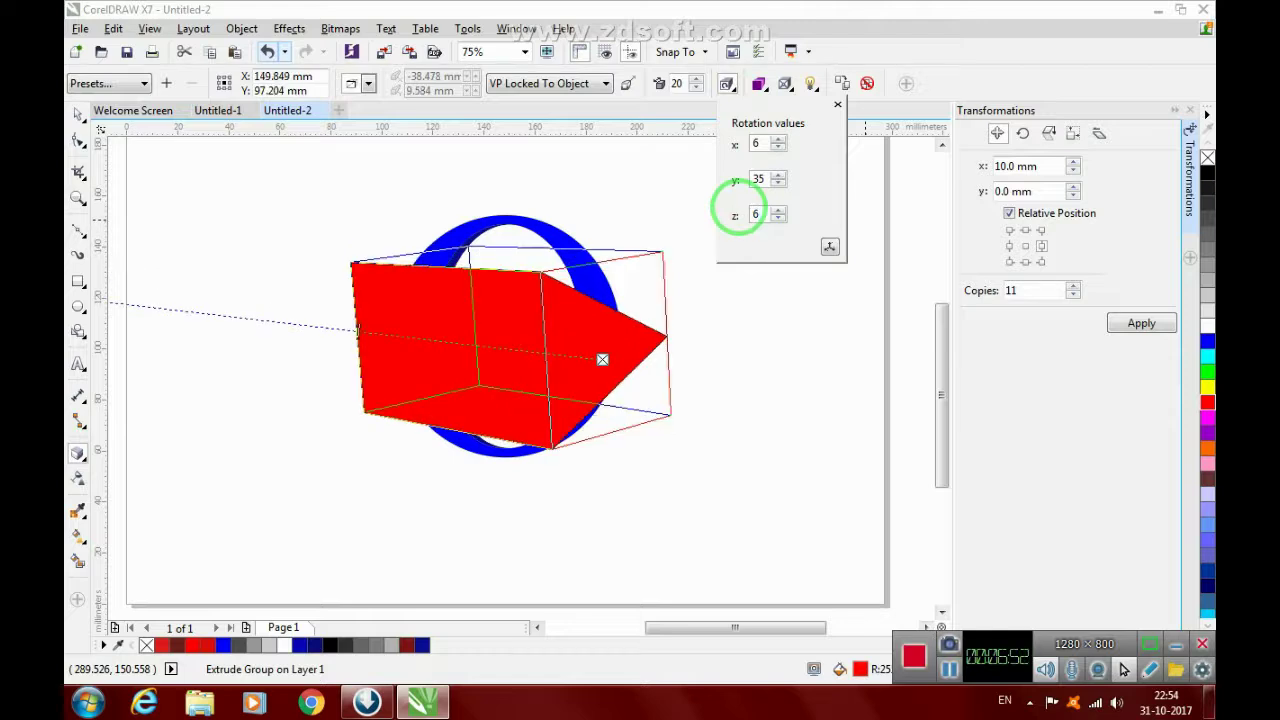
# - Reduce the red triangle's extrusion depth so only a thin side face remains, and deselect it
pyautogui.click(686, 86)
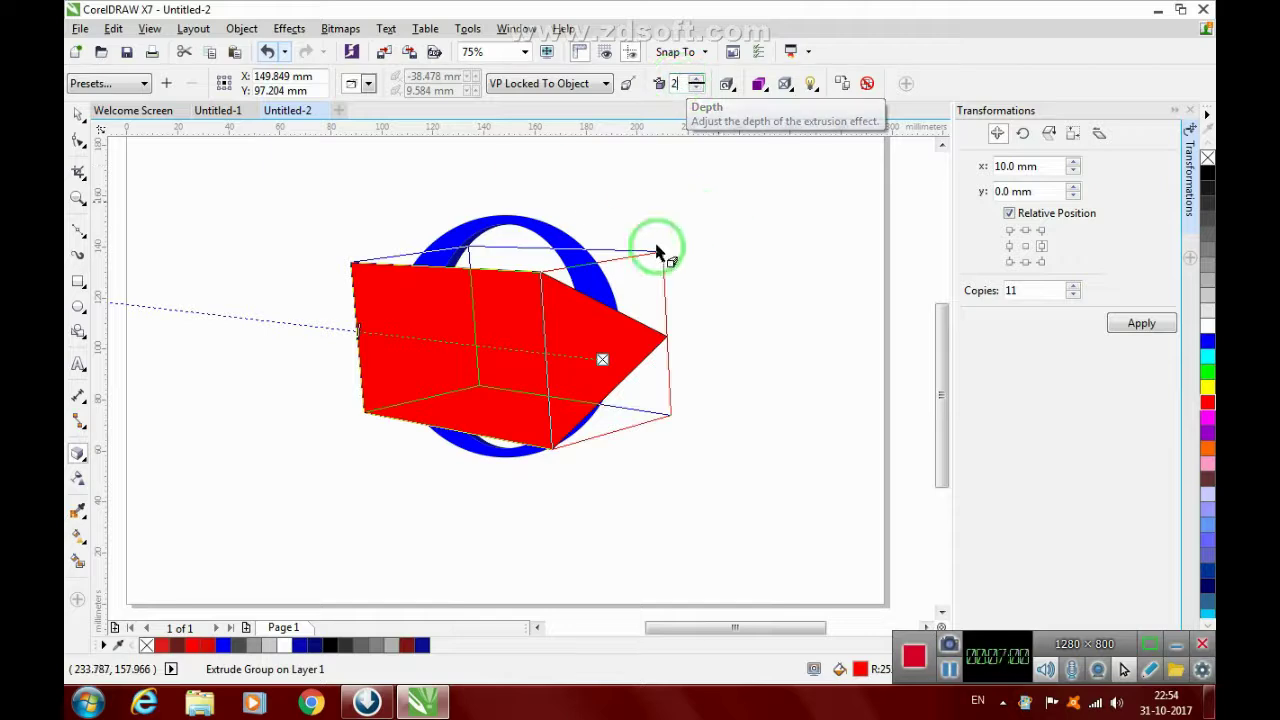
pyautogui.click(665, 84)
pyautogui.write('0')
pyautogui.click(623, 206)
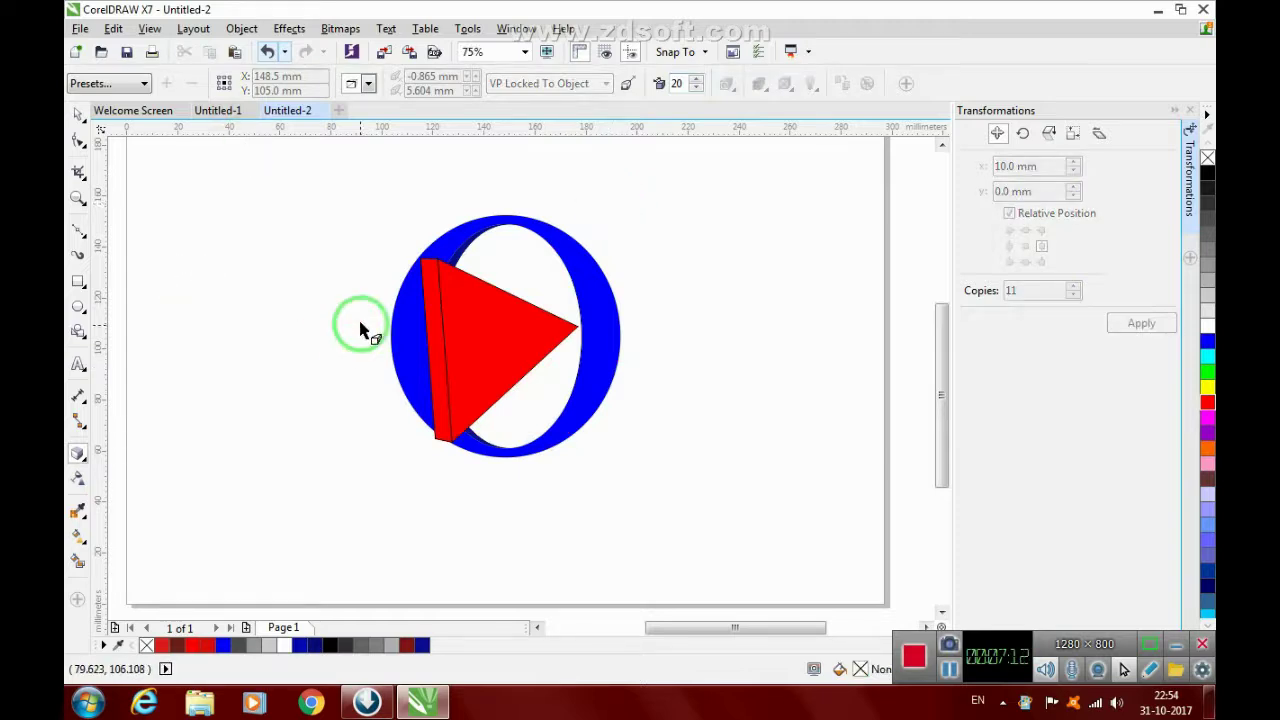
# - Use Smart Fill without an outline to color the triangle's extruded side face dark red
pyautogui.scroll(-2, 360, 330)
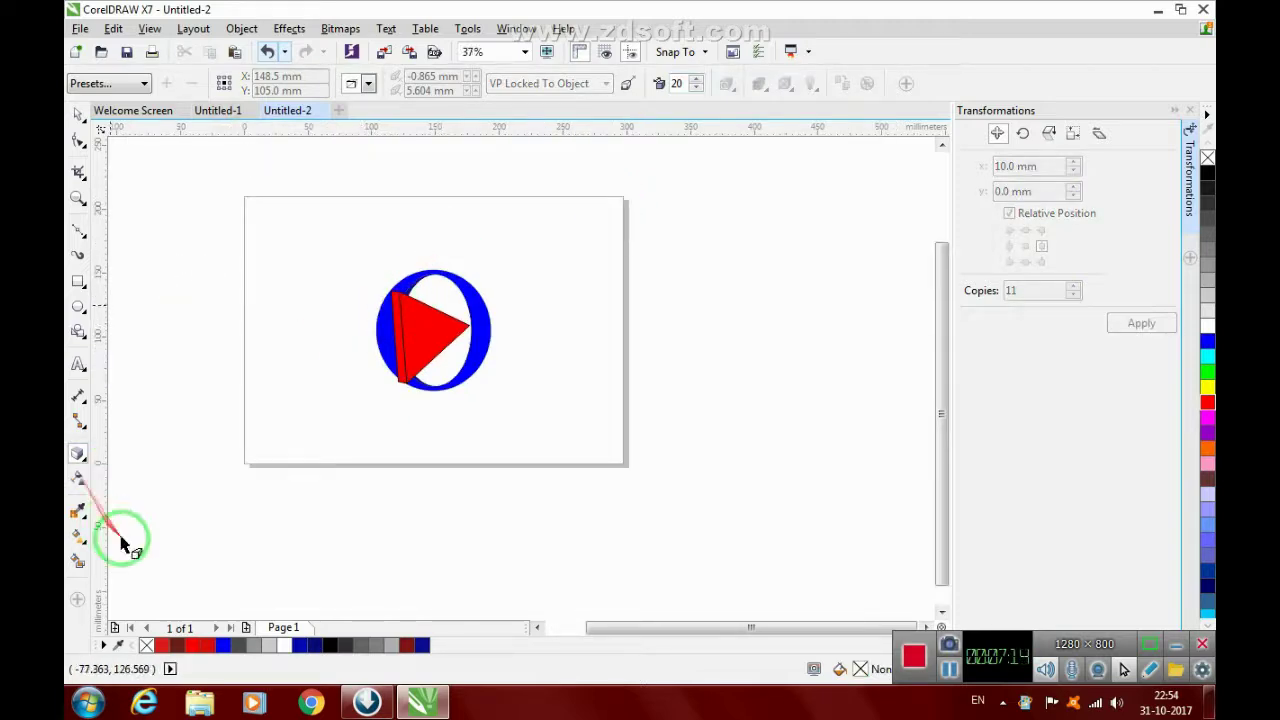
pyautogui.click(80, 560)
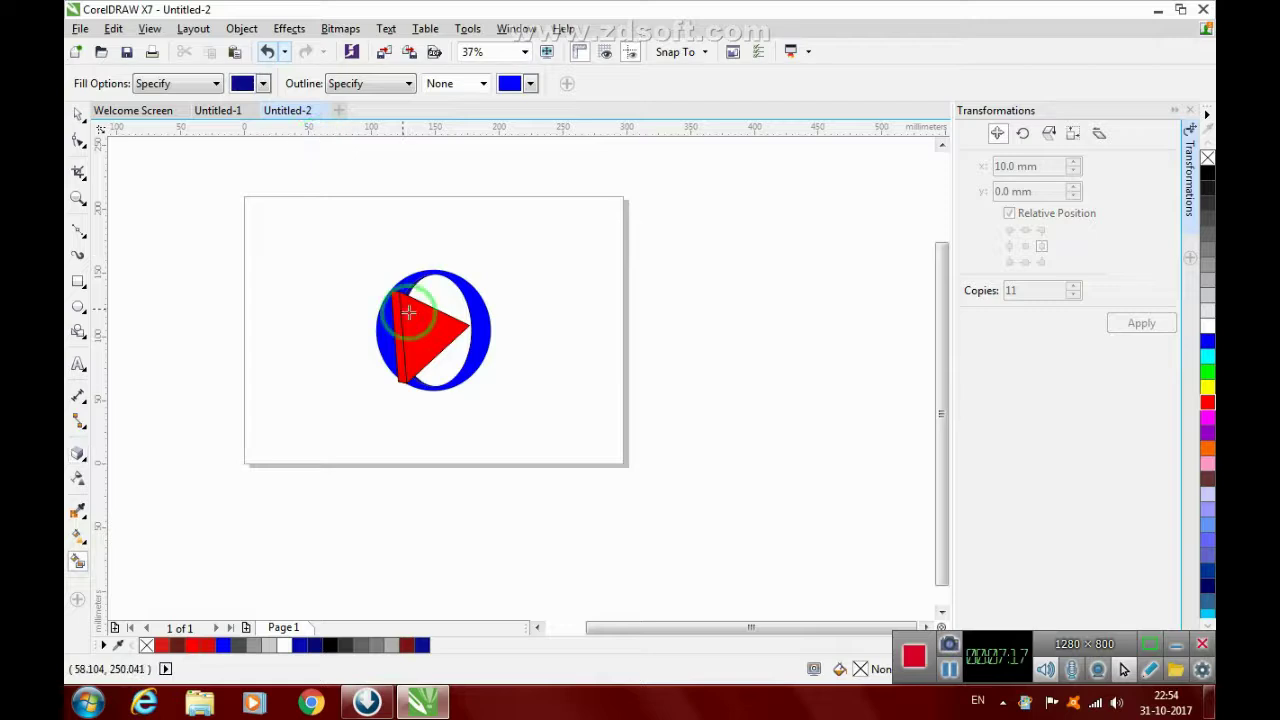
pyautogui.click(262, 84)
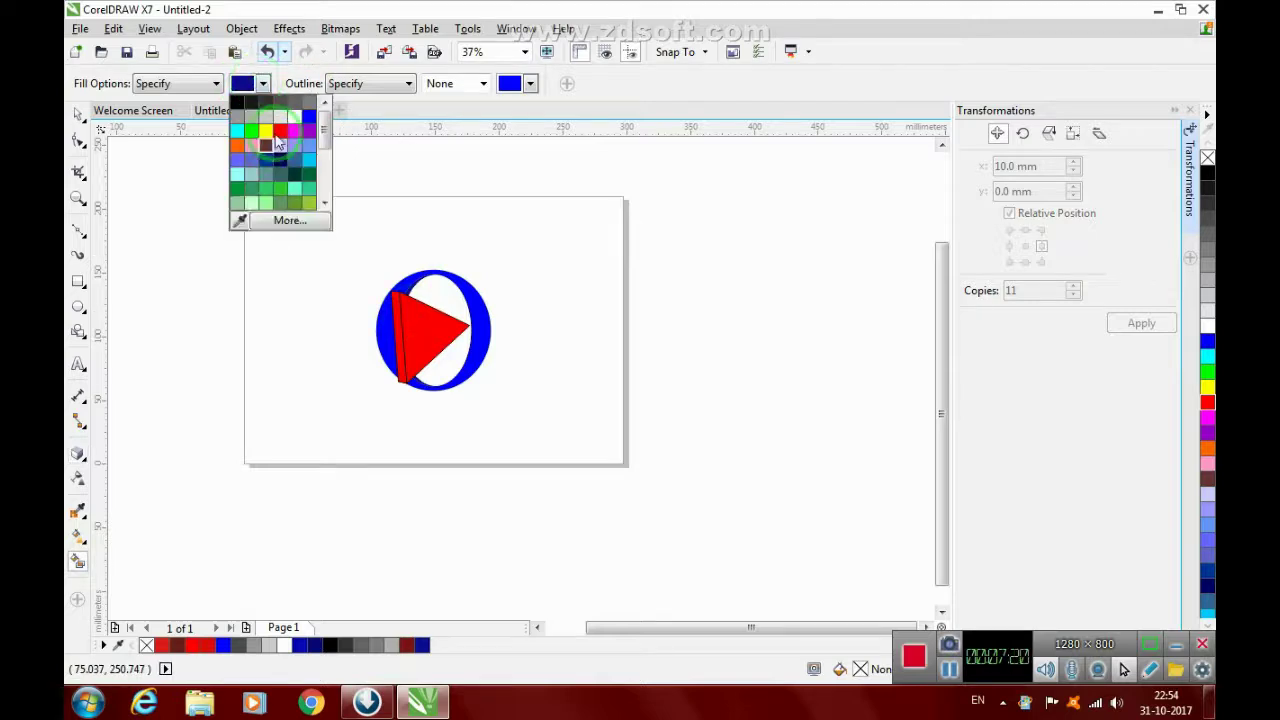
pyautogui.click(281, 135)
pyautogui.click(262, 84)
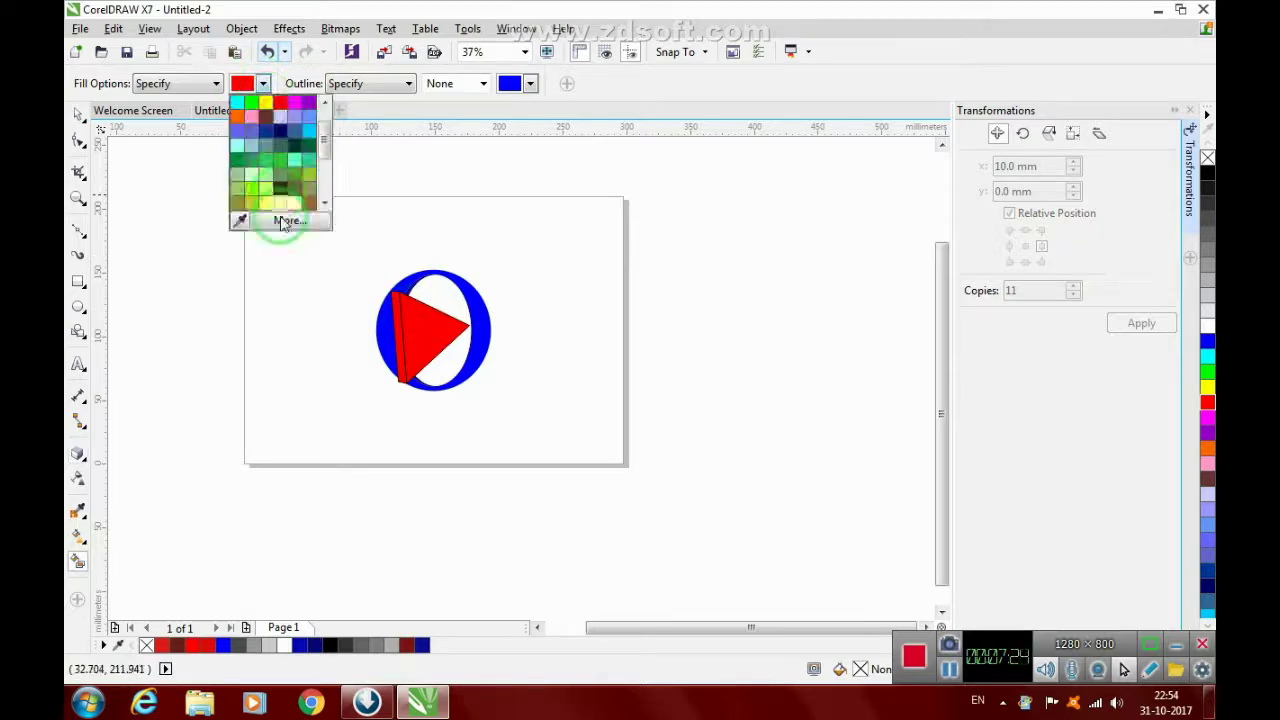
pyautogui.click(284, 223)
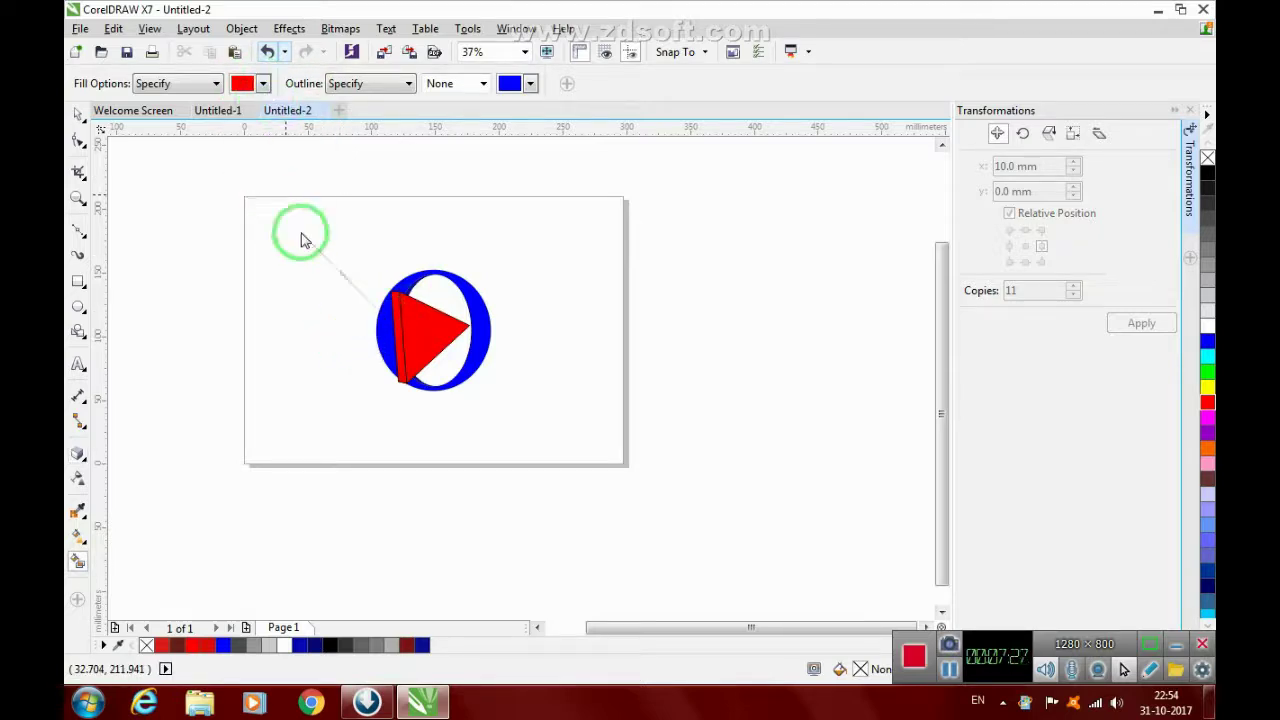
pyautogui.click(260, 84)
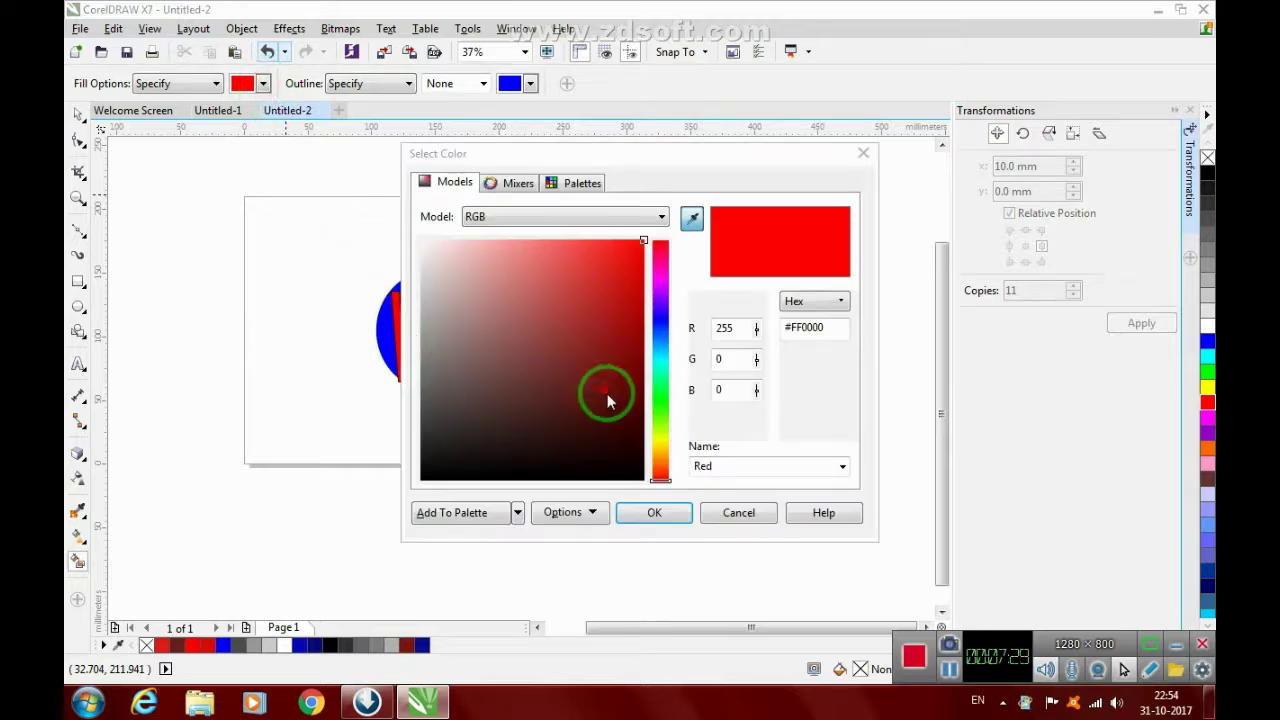
pyautogui.moveTo(610, 379); pyautogui.dragTo(619, 339)
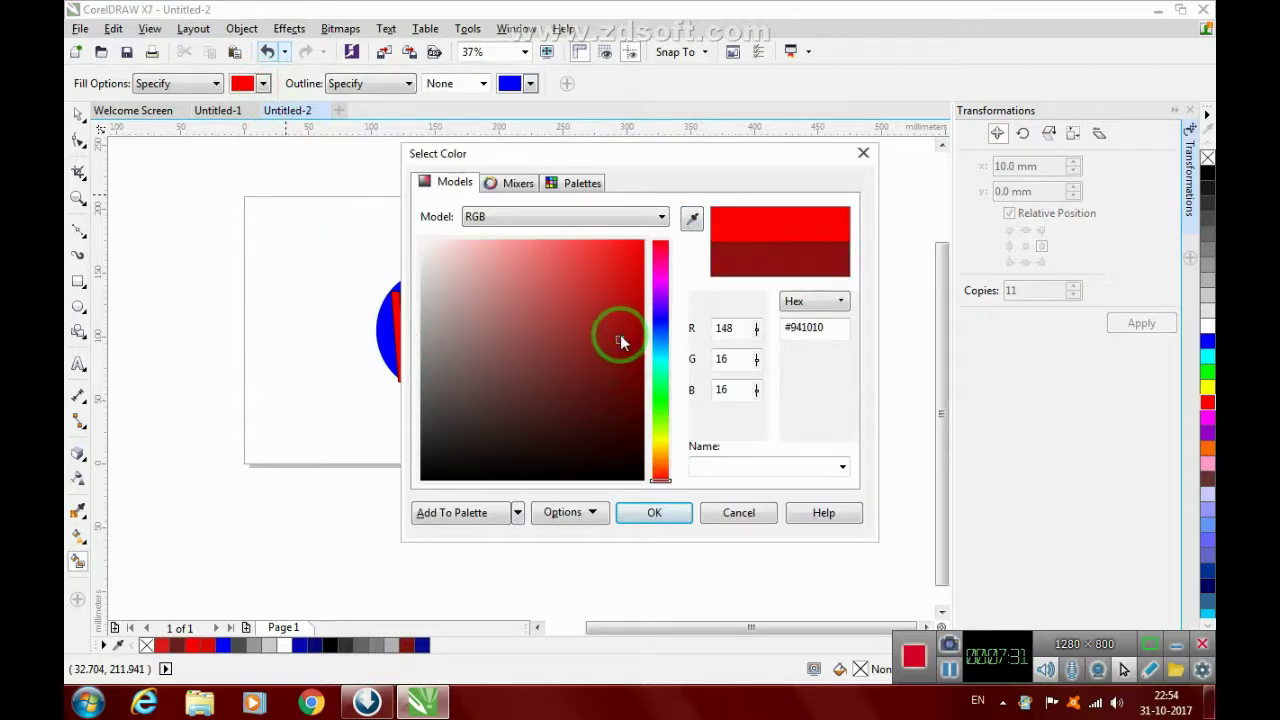
pyautogui.click(654, 512)
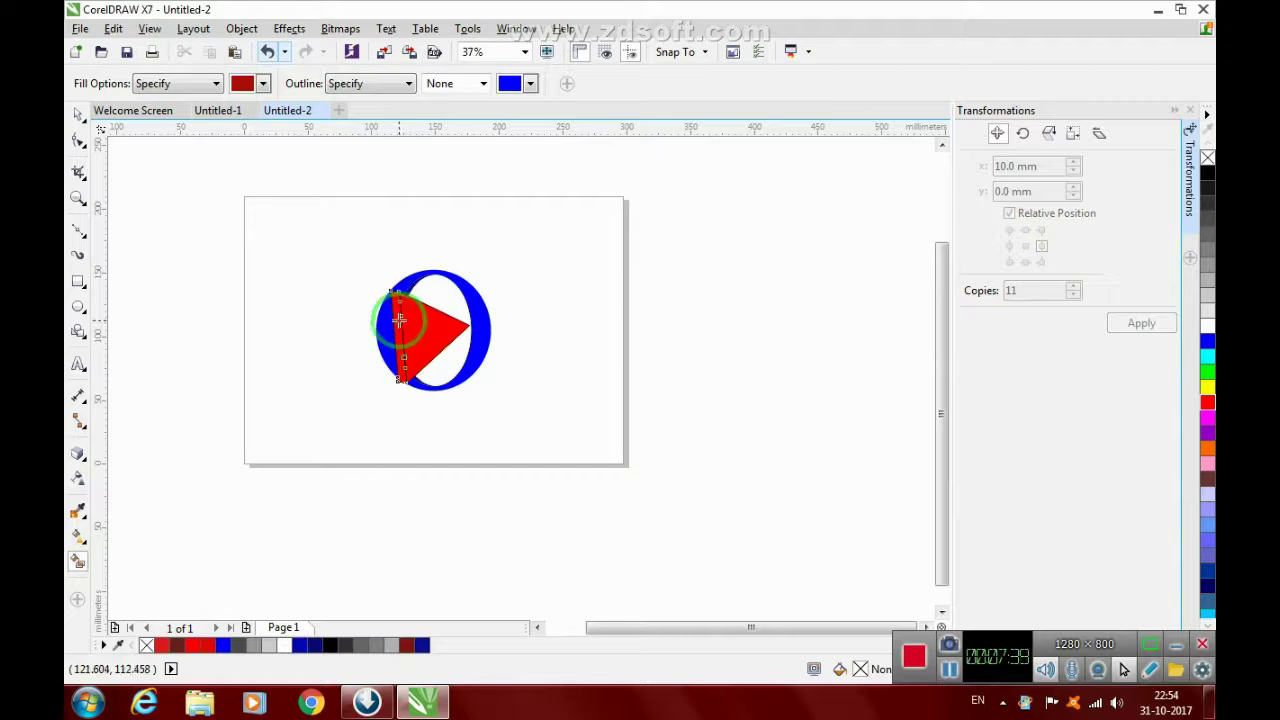
pyautogui.scroll(2, 443, 363)
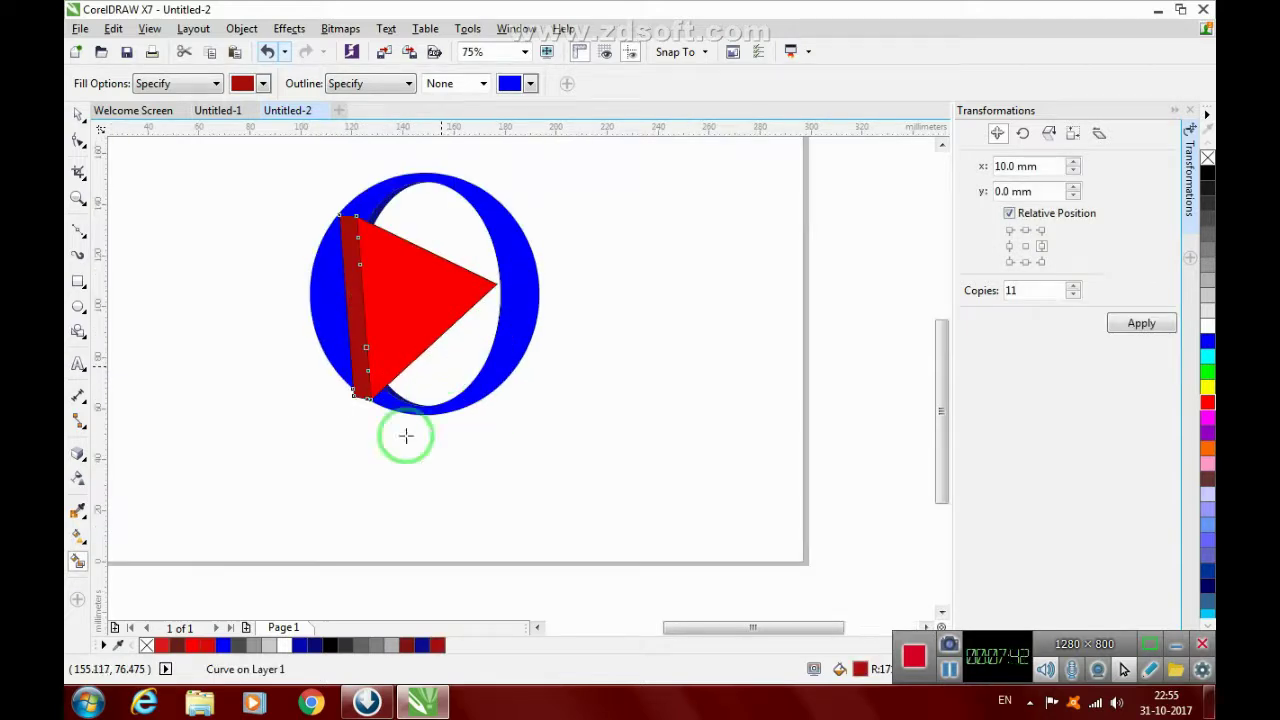
# - Remove the outlines from all objects of the ring and triangle logo
pyautogui.click(79, 116)
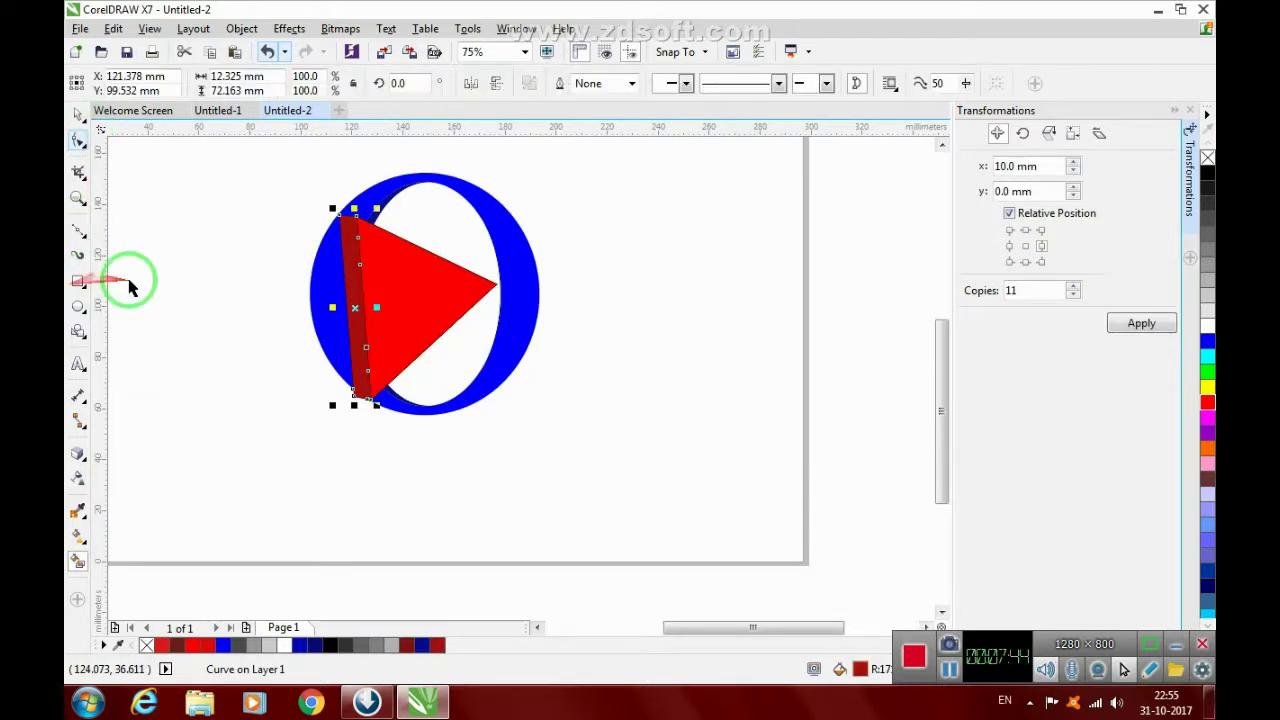
pyautogui.moveTo(258, 168); pyautogui.dragTo(592, 452)
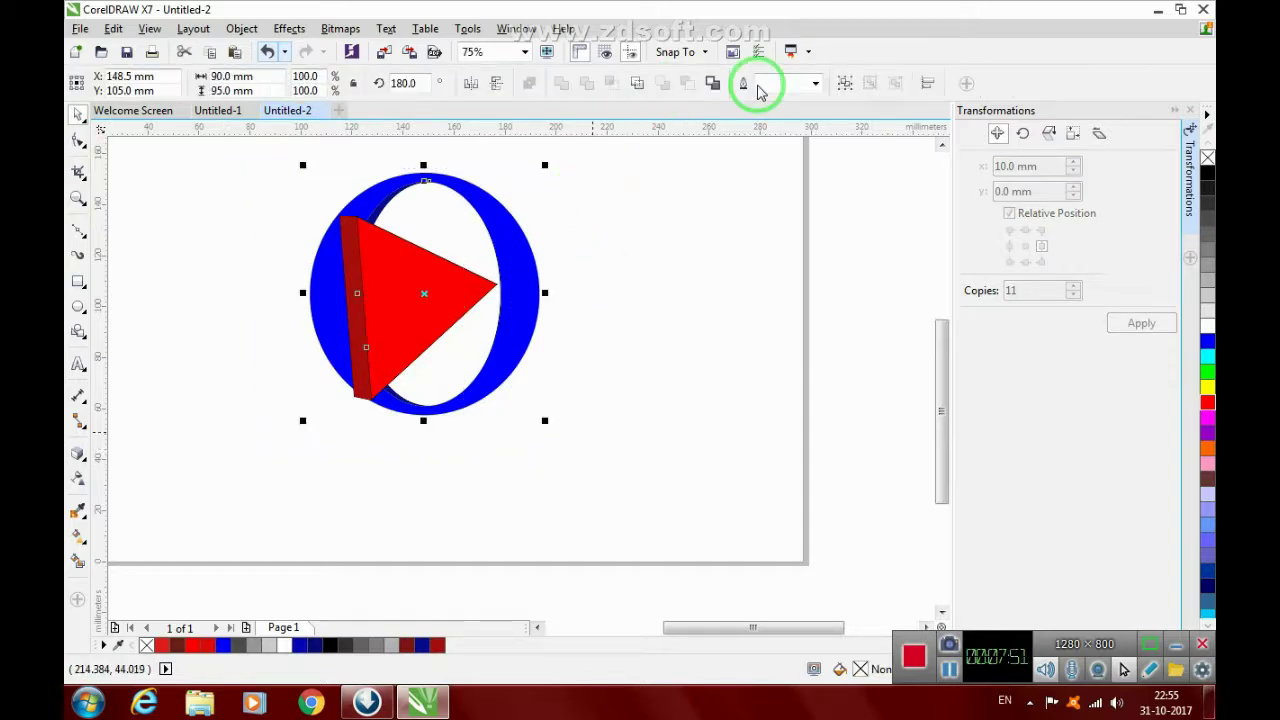
pyautogui.click(816, 84)
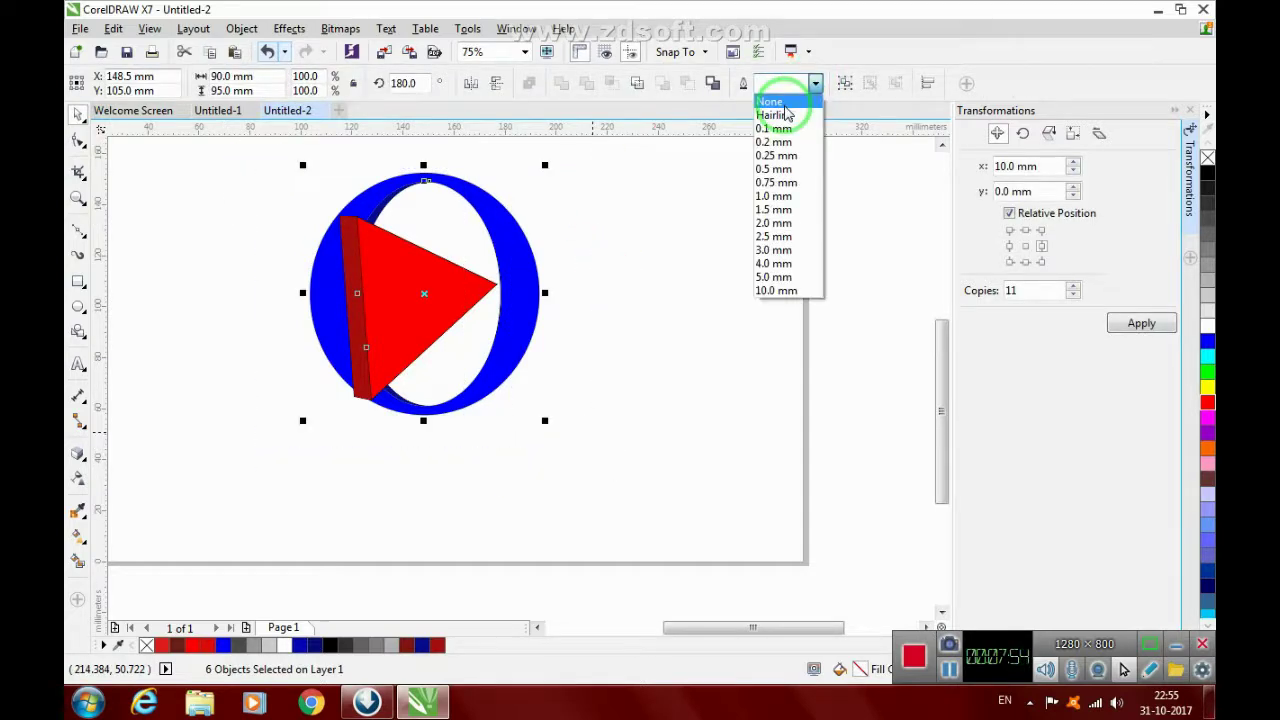
pyautogui.click(784, 100)
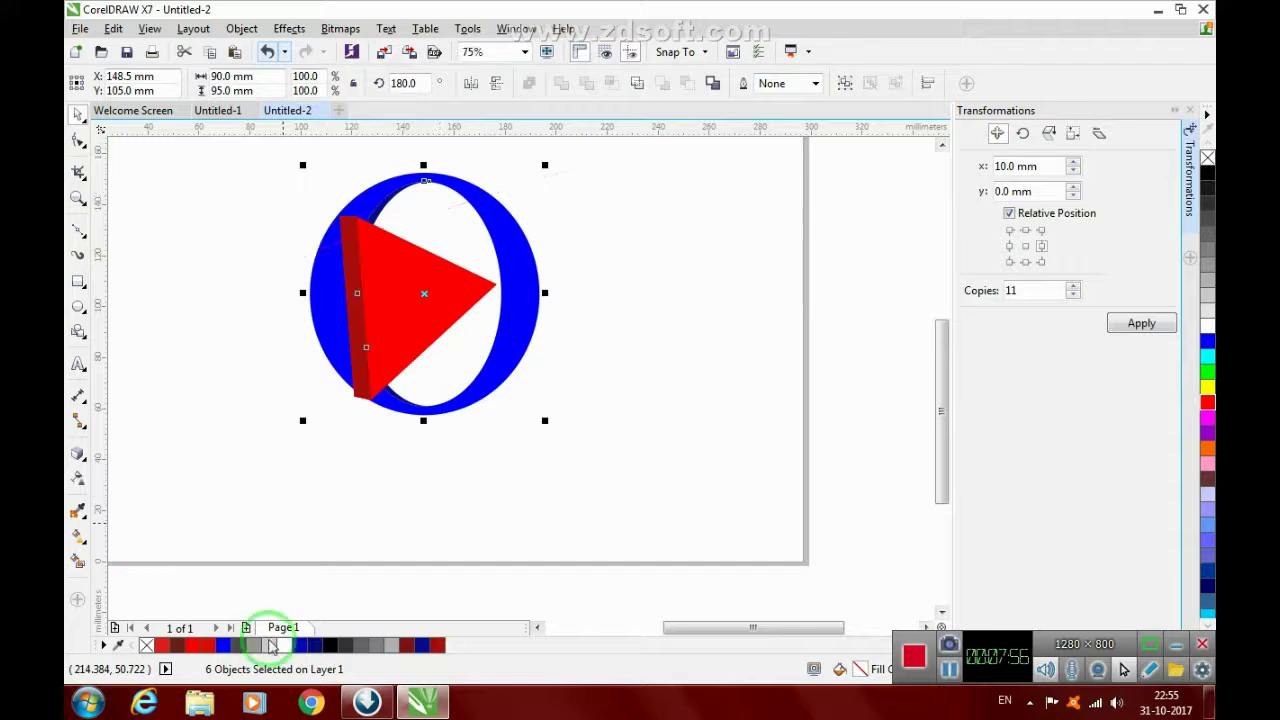
pyautogui.click(516, 603)
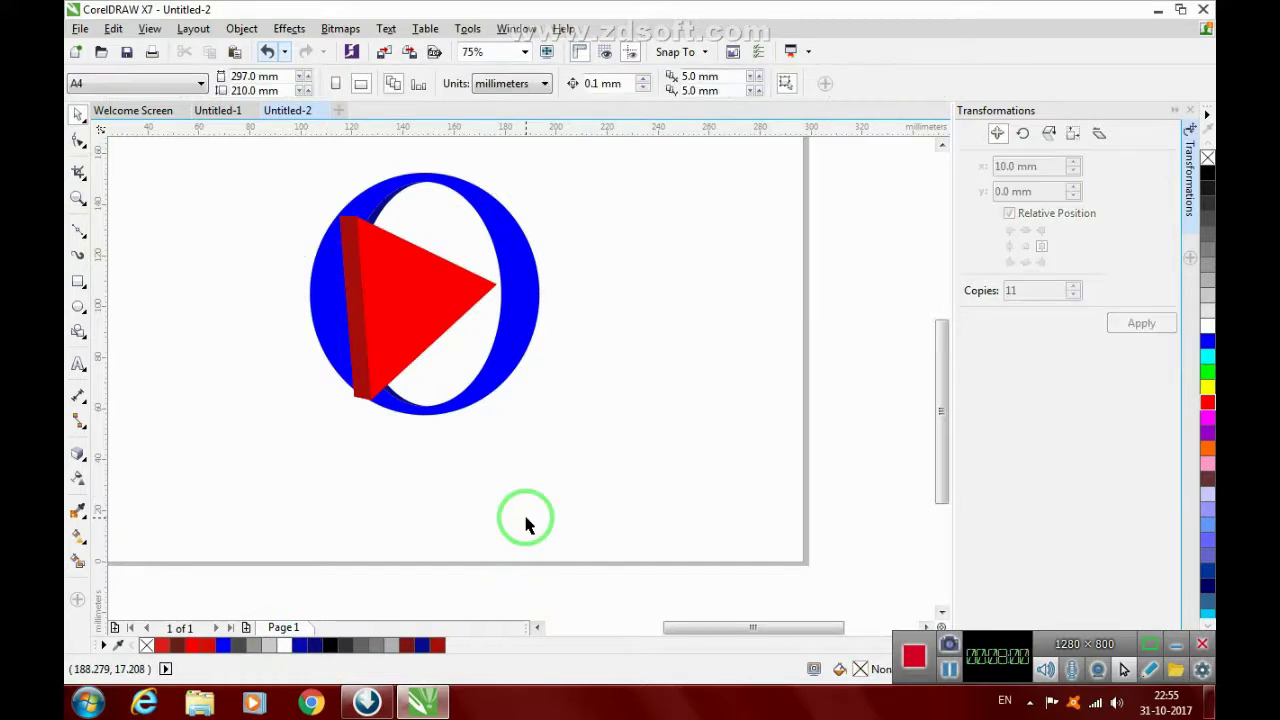
# - Add a page-sized 297 × 210 mm rectangle behind the logo and fill it with light gray
pyautogui.scroll(-2, 525, 521)
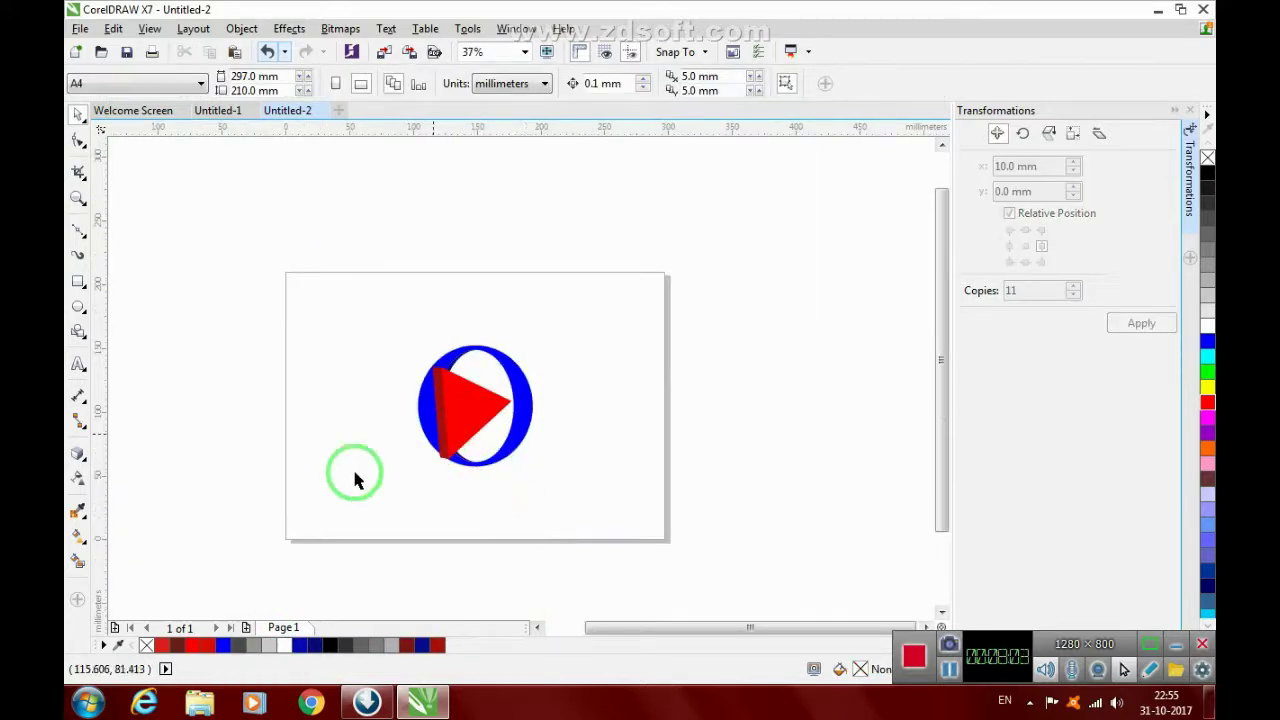
pyautogui.doubleClick(79, 282)
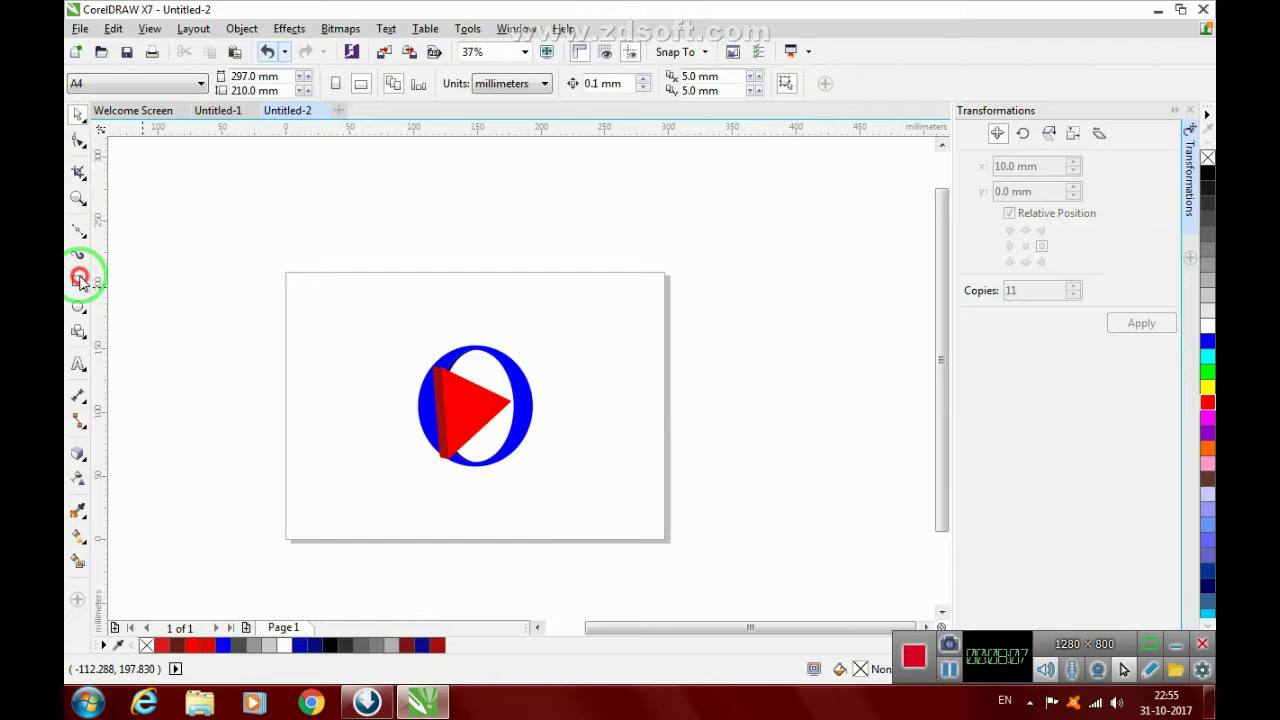
pyautogui.click(1208, 298)
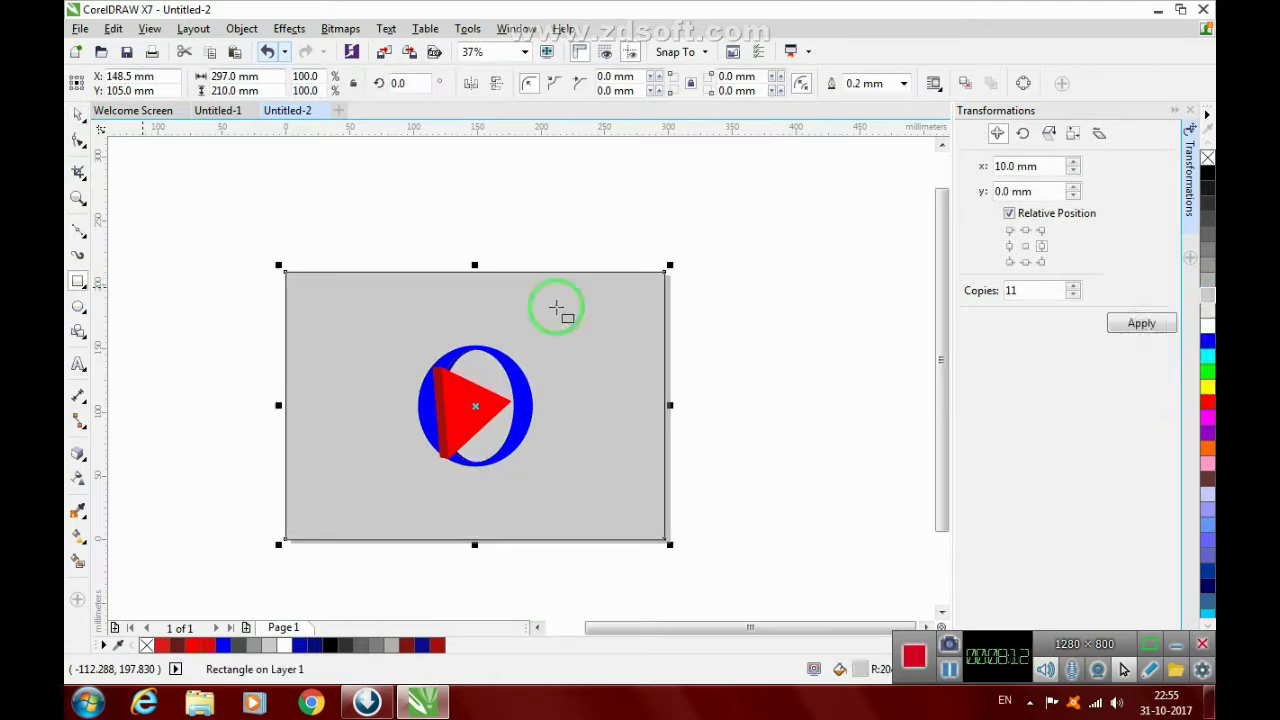
# - Apply a gray-to-white fountain fill to the background rectangle and change it to an elliptical fountain fill
pyautogui.click(80, 535)
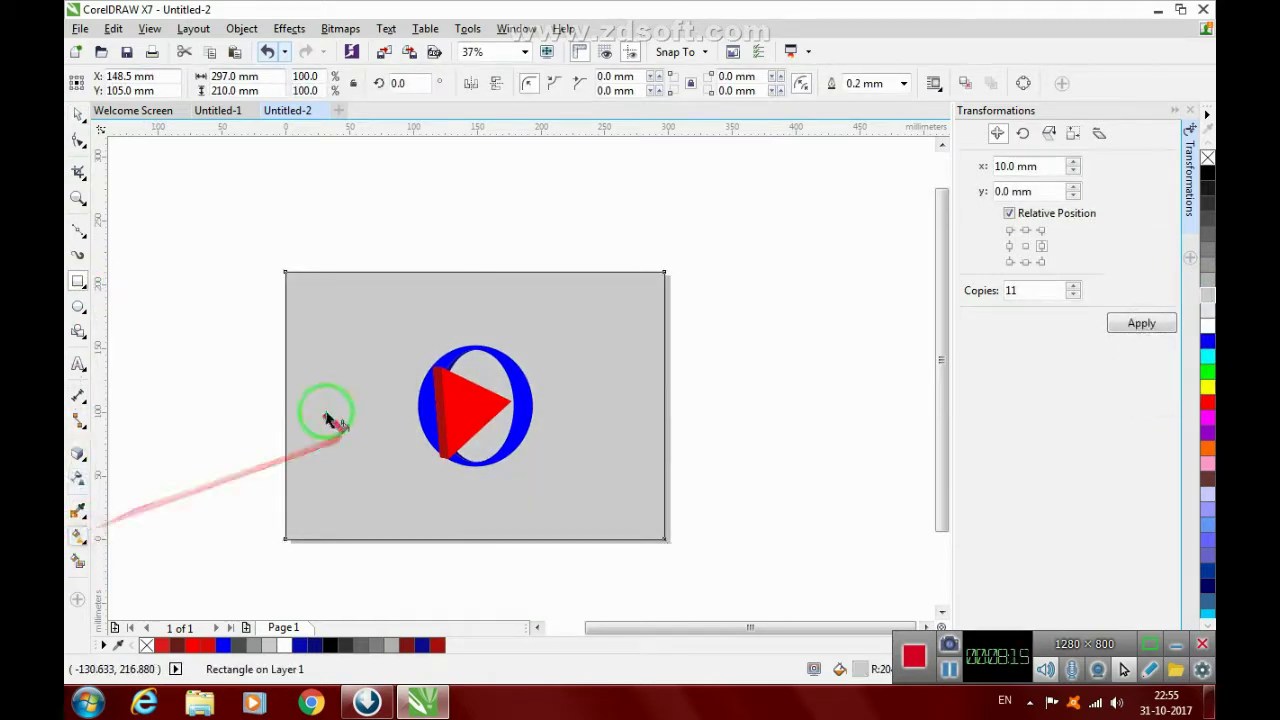
pyautogui.click(287, 410)
pyautogui.moveTo(478, 408); pyautogui.dragTo(664, 405)
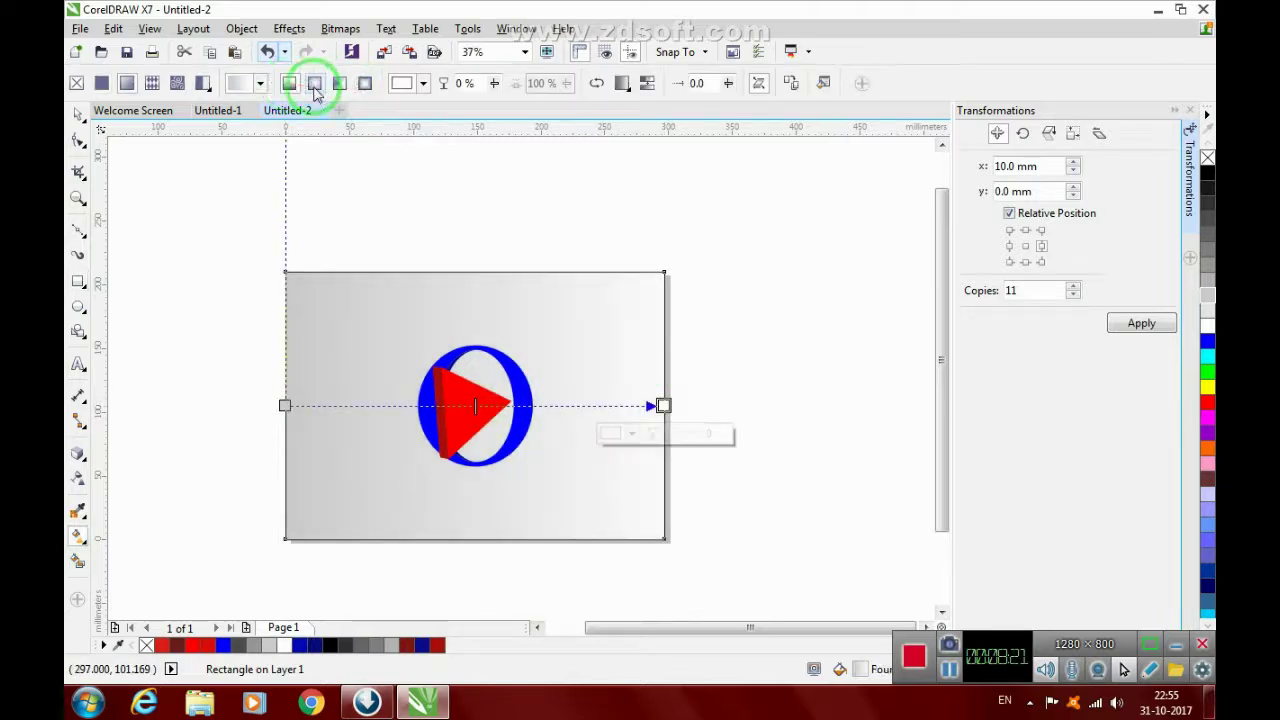
pyautogui.click(314, 87)
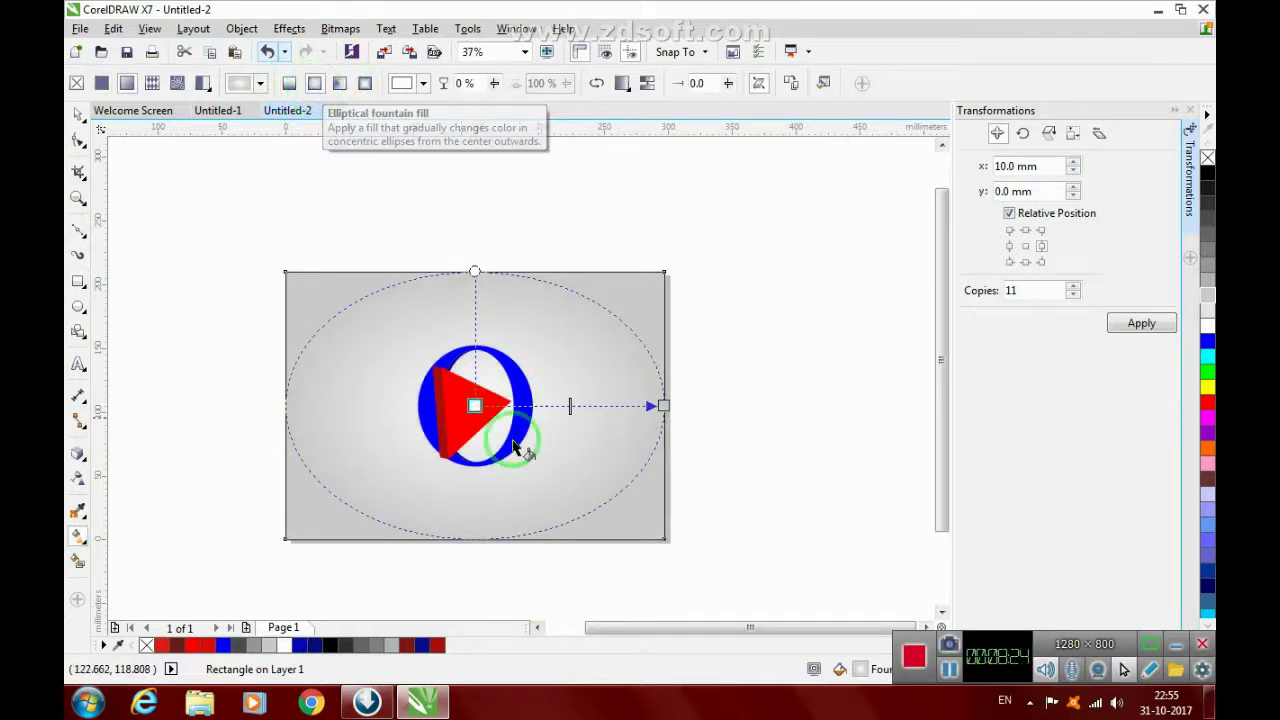
# - Add two white color stops near the center of the background's elliptical gradient
pyautogui.moveTo(1205, 323); pyautogui.dragTo(535, 405)
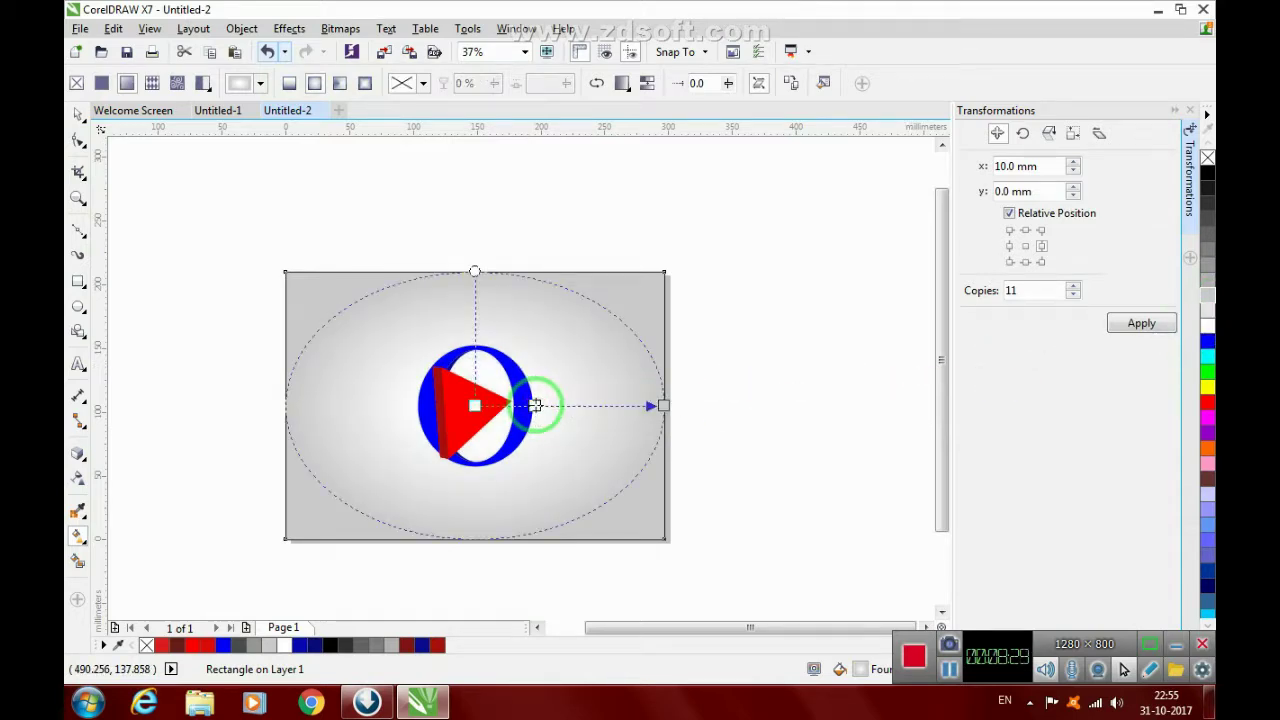
pyautogui.moveTo(1206, 325); pyautogui.dragTo(503, 405)
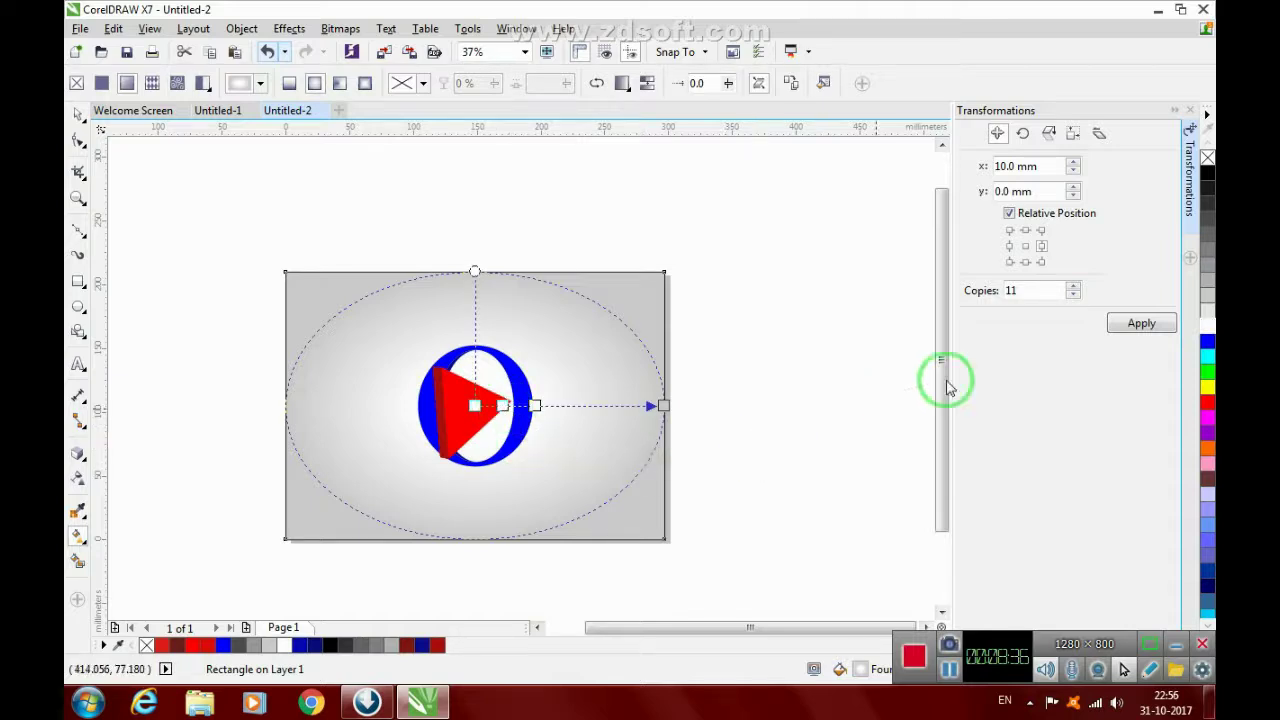
pyautogui.click(73, 115)
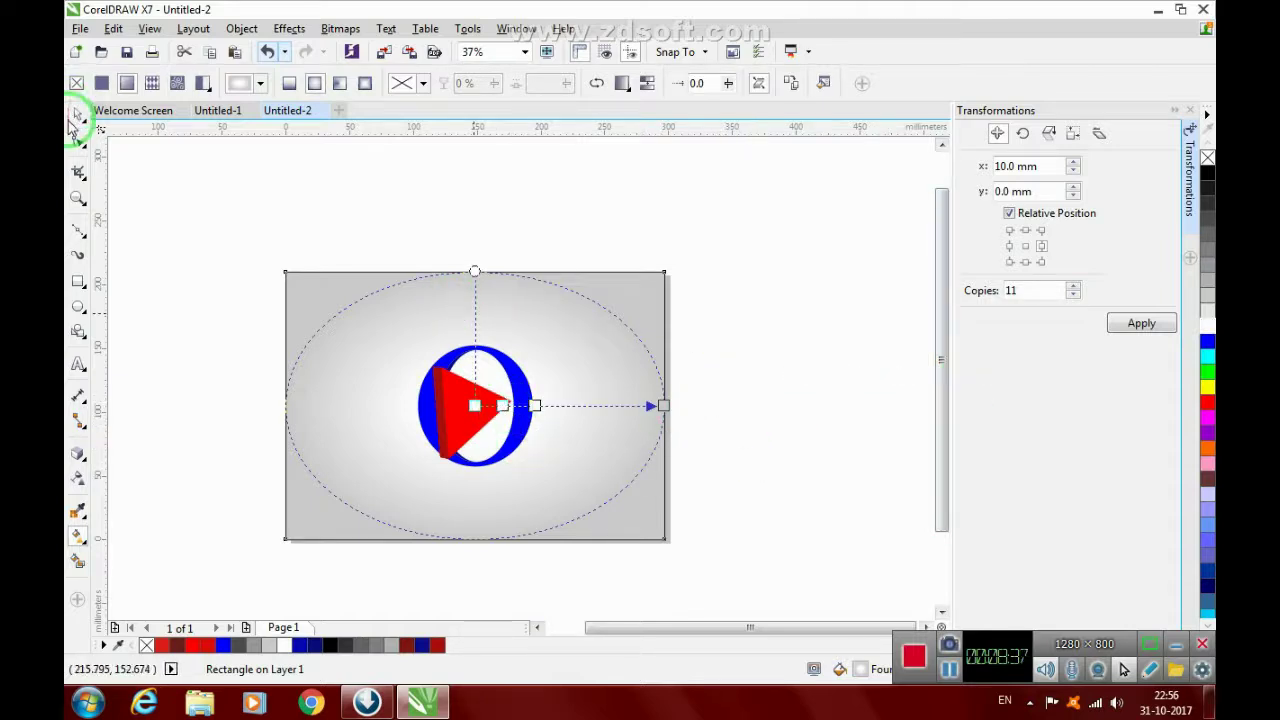
pyautogui.click(182, 346)
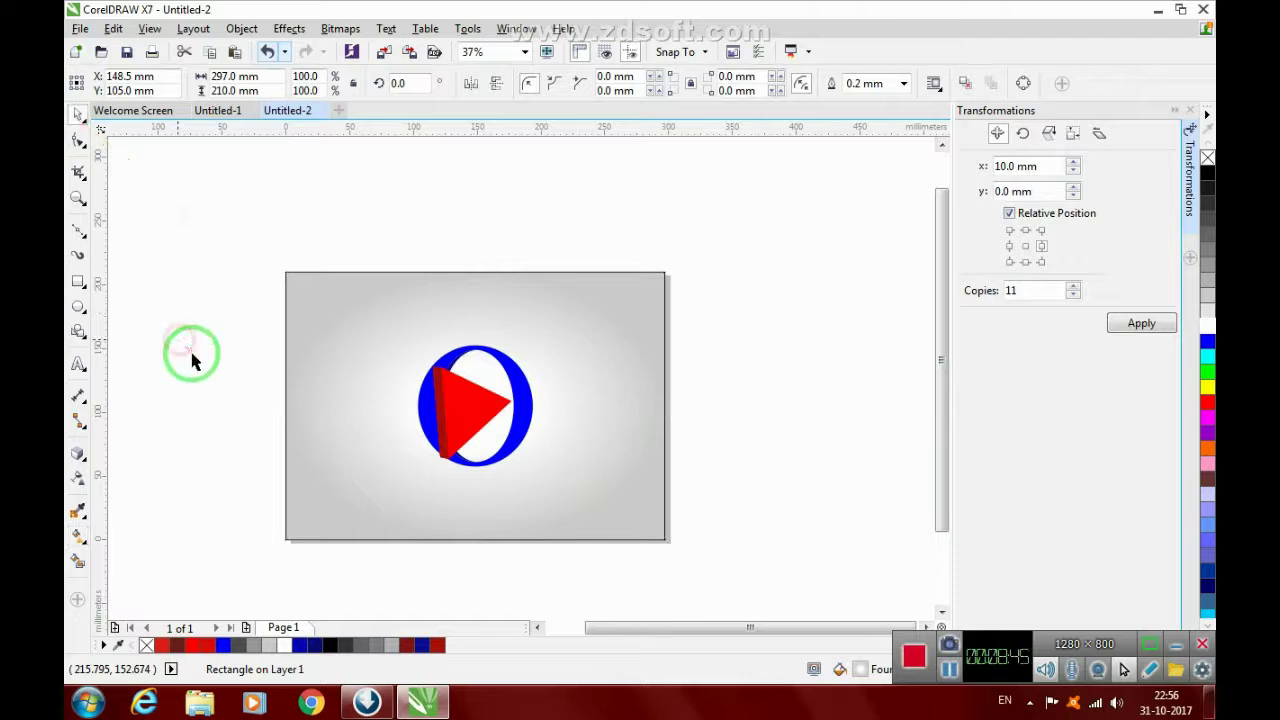
# - Duplicate the whole logo and flip the copy vertically beneath the original, flattened to about 90 × 56 mm
pyautogui.moveTo(266, 329); pyautogui.dragTo(606, 466)
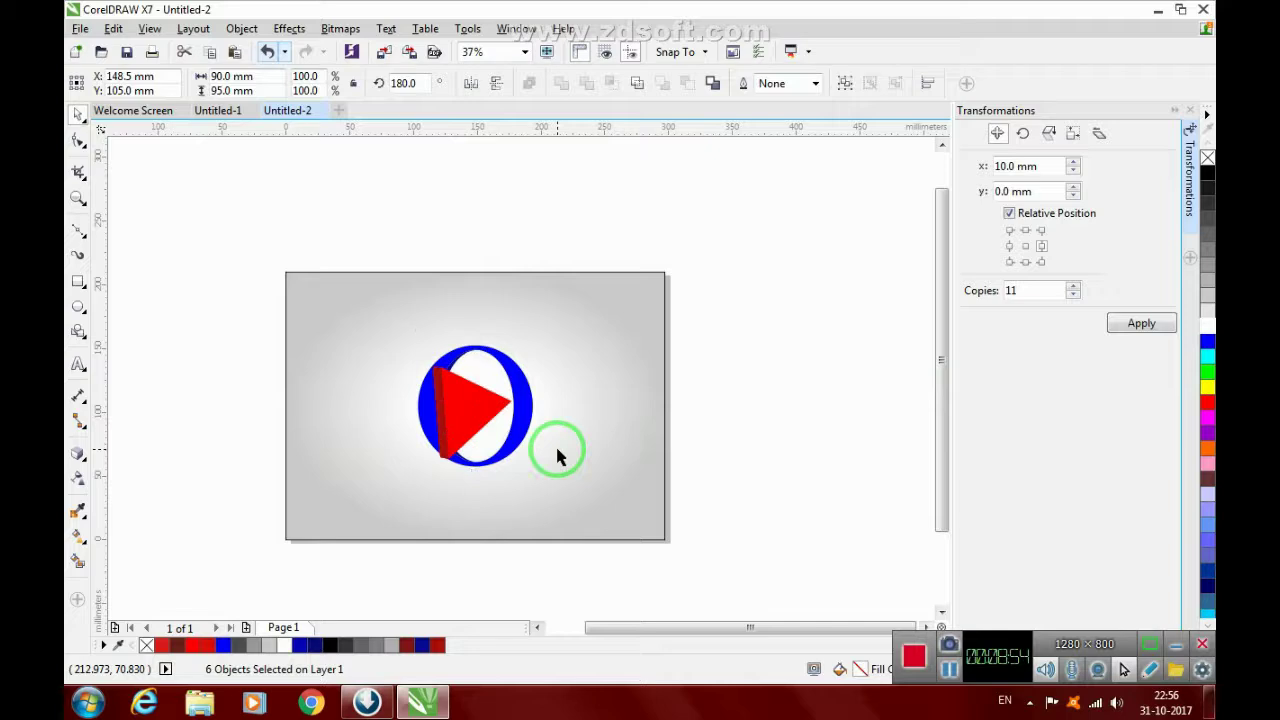
pyautogui.hotkey('ctrl', 'd')
pyautogui.moveTo(481, 331); pyautogui.dragTo(486, 507)
pyautogui.press('Escape')
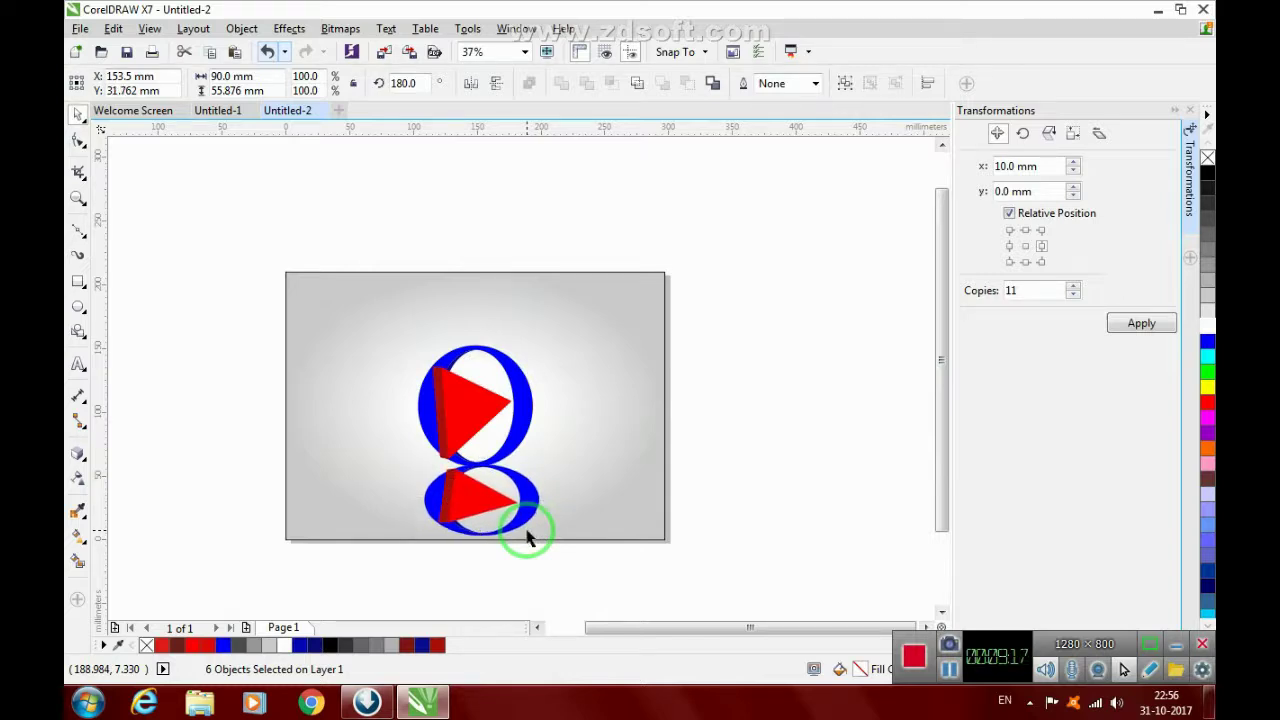
pyautogui.moveTo(527, 538); pyautogui.dragTo(527, 537)
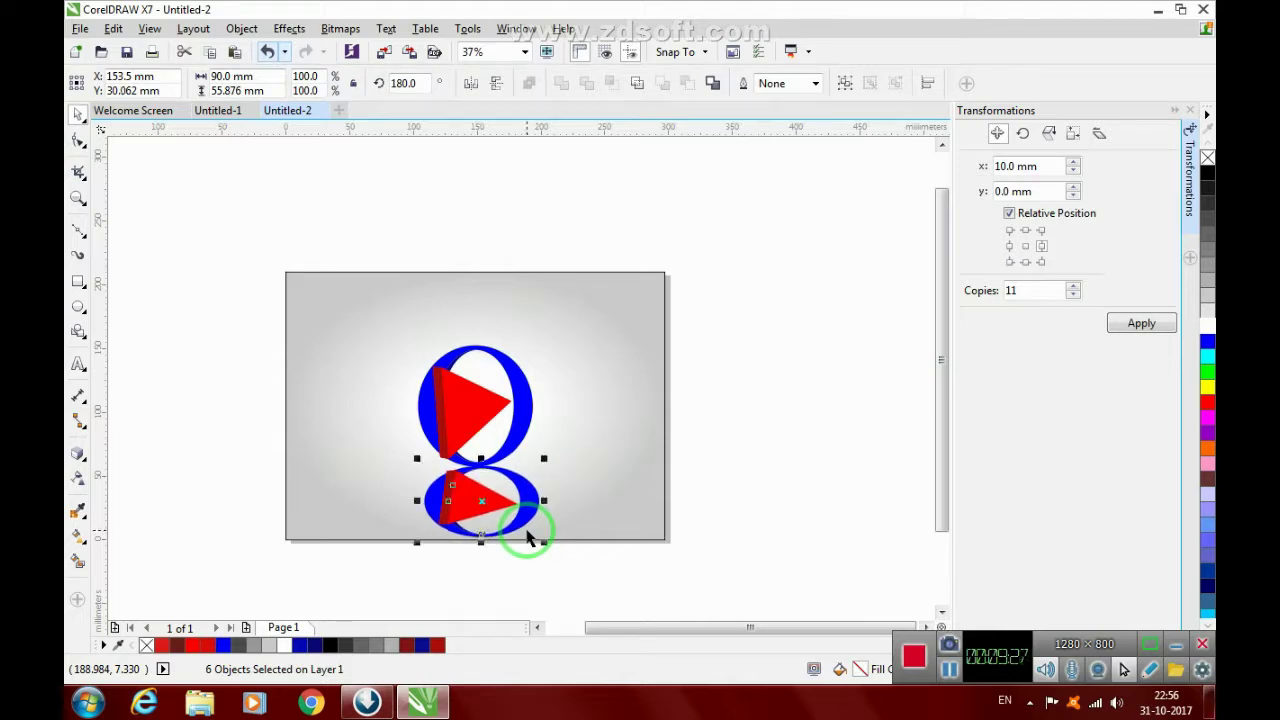
# - Apply a uniform transparency of 73 to the flipped logo copy beneath the original
pyautogui.click(79, 478)
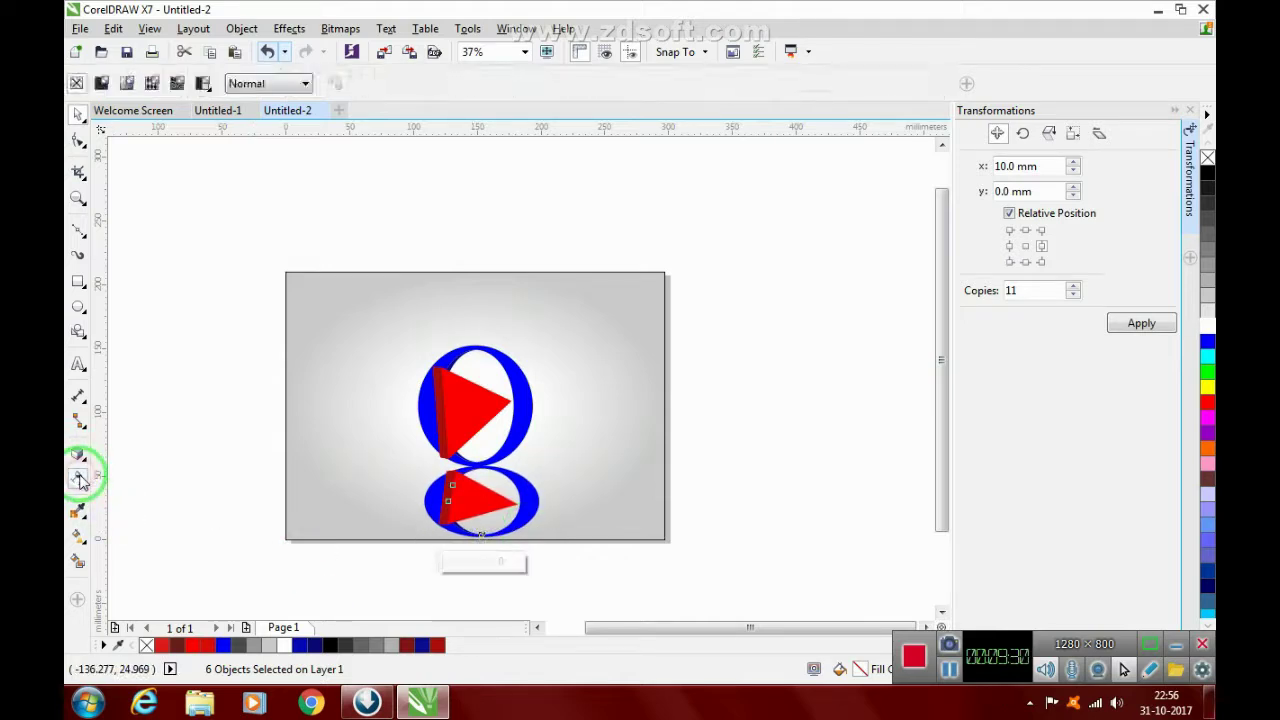
pyautogui.moveTo(439, 563); pyautogui.dragTo(468, 566)
pyautogui.click(474, 563)
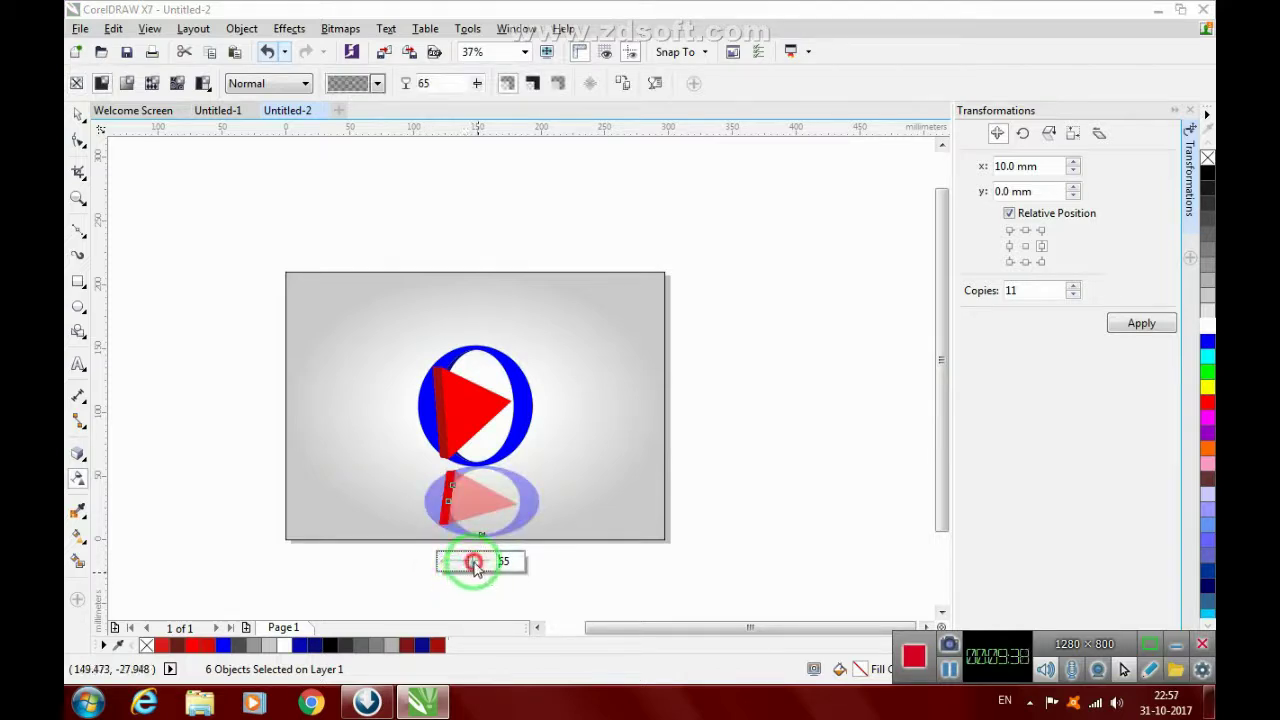
pyautogui.moveTo(476, 565); pyautogui.dragTo(460, 576)
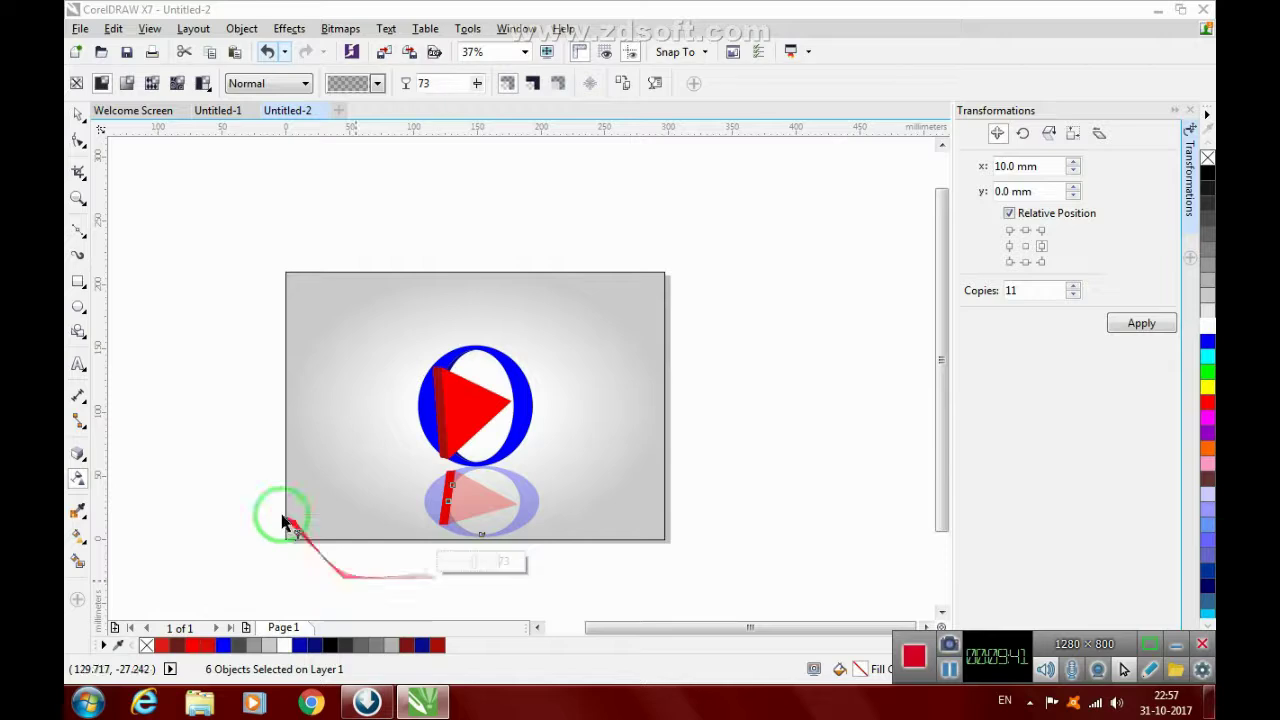
pyautogui.click(72, 116)
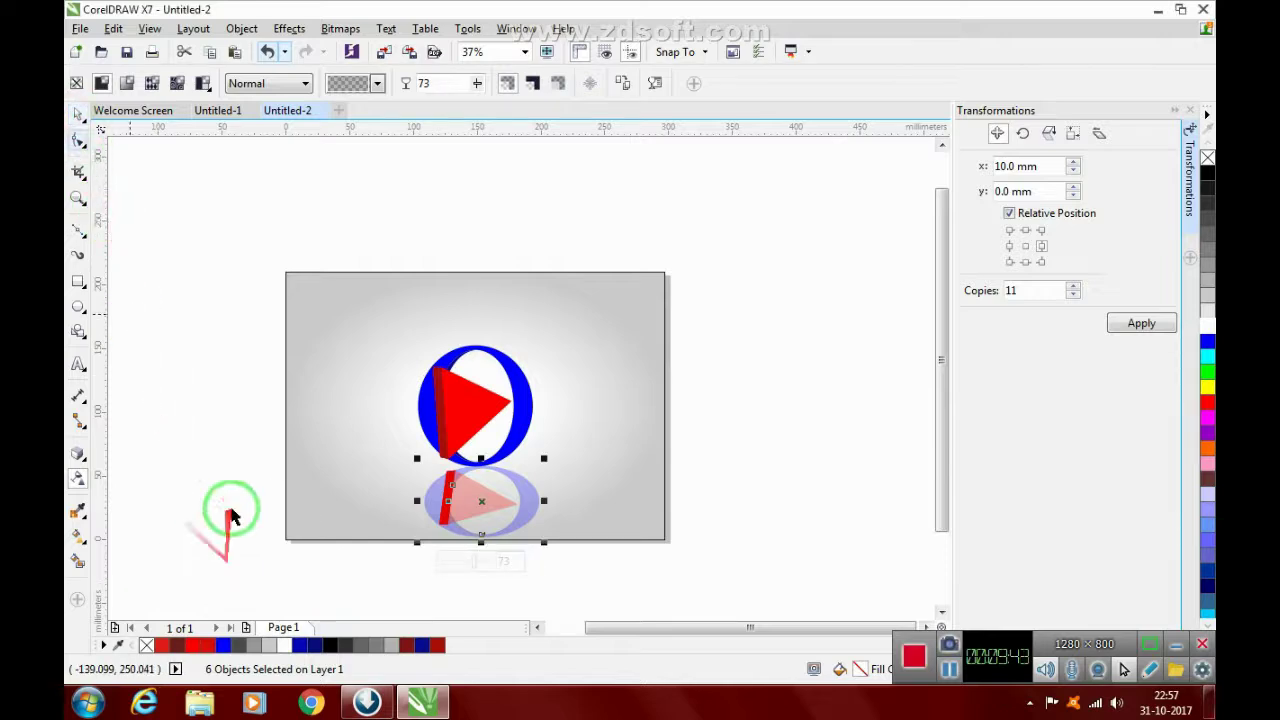
# - Draw a wide ellipse about 370 × 99 mm over the reflection and shift it so its upper edge meets the logo's base
pyautogui.click(79, 307)
pyautogui.moveTo(251, 462); pyautogui.dragTo(721, 582)
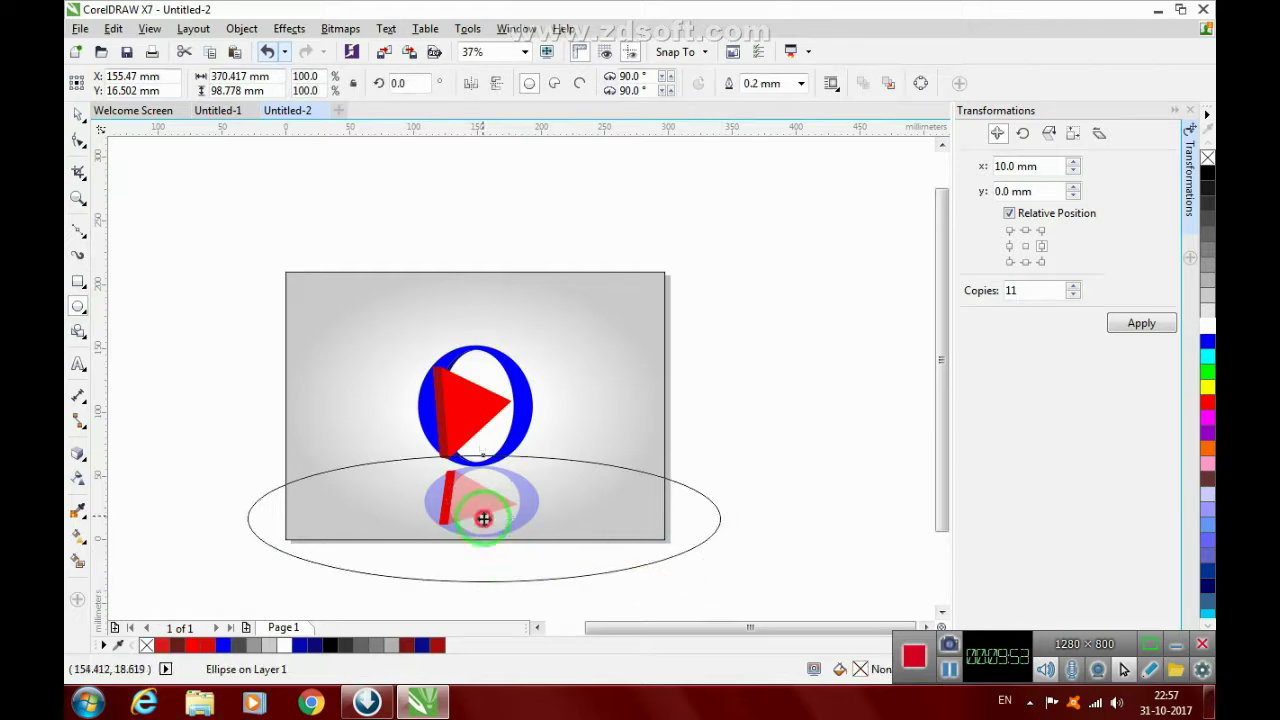
pyautogui.moveTo(488, 521); pyautogui.dragTo(496, 527)
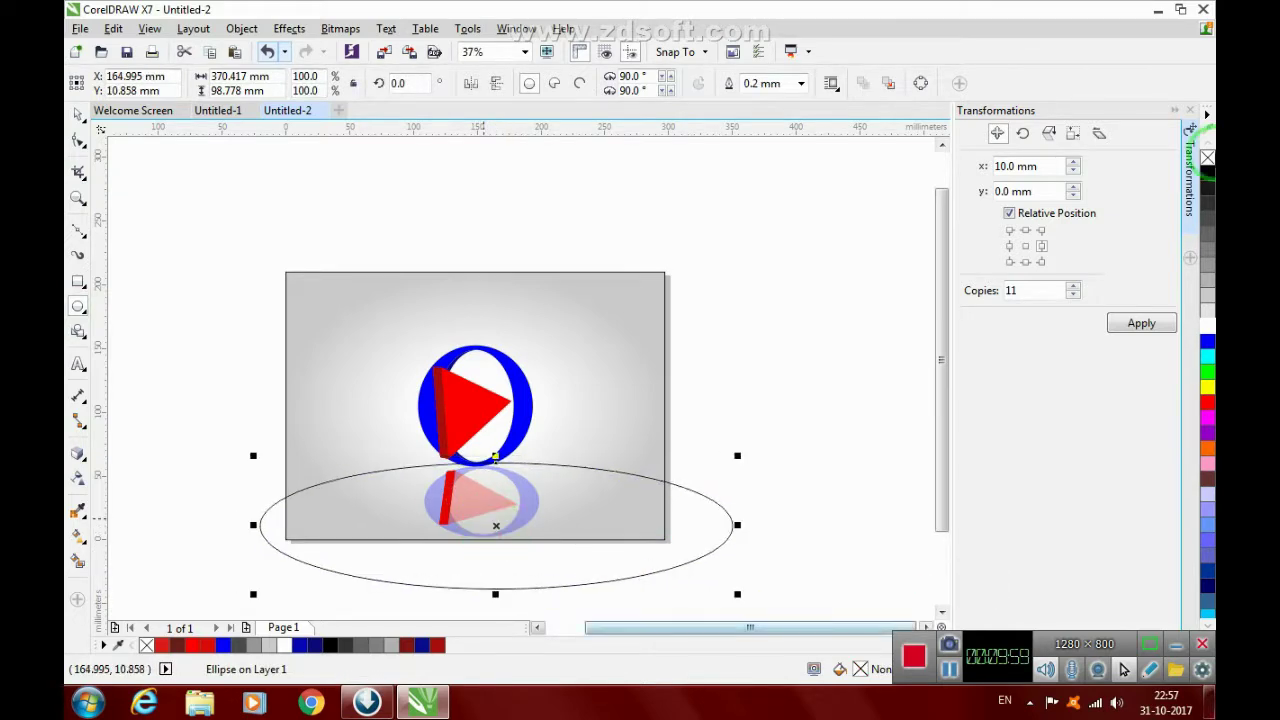
# - Fill the wide ellipse with white and remove its outline
pyautogui.click(1205, 323)
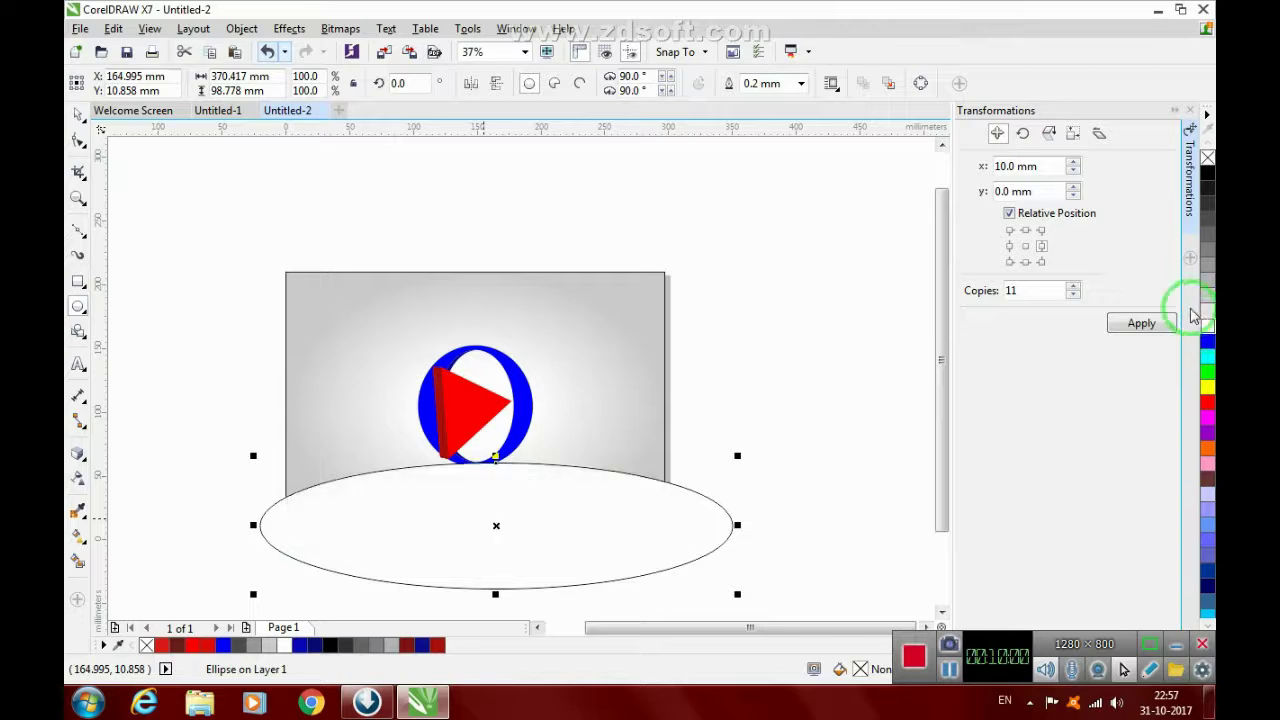
pyautogui.click(801, 86)
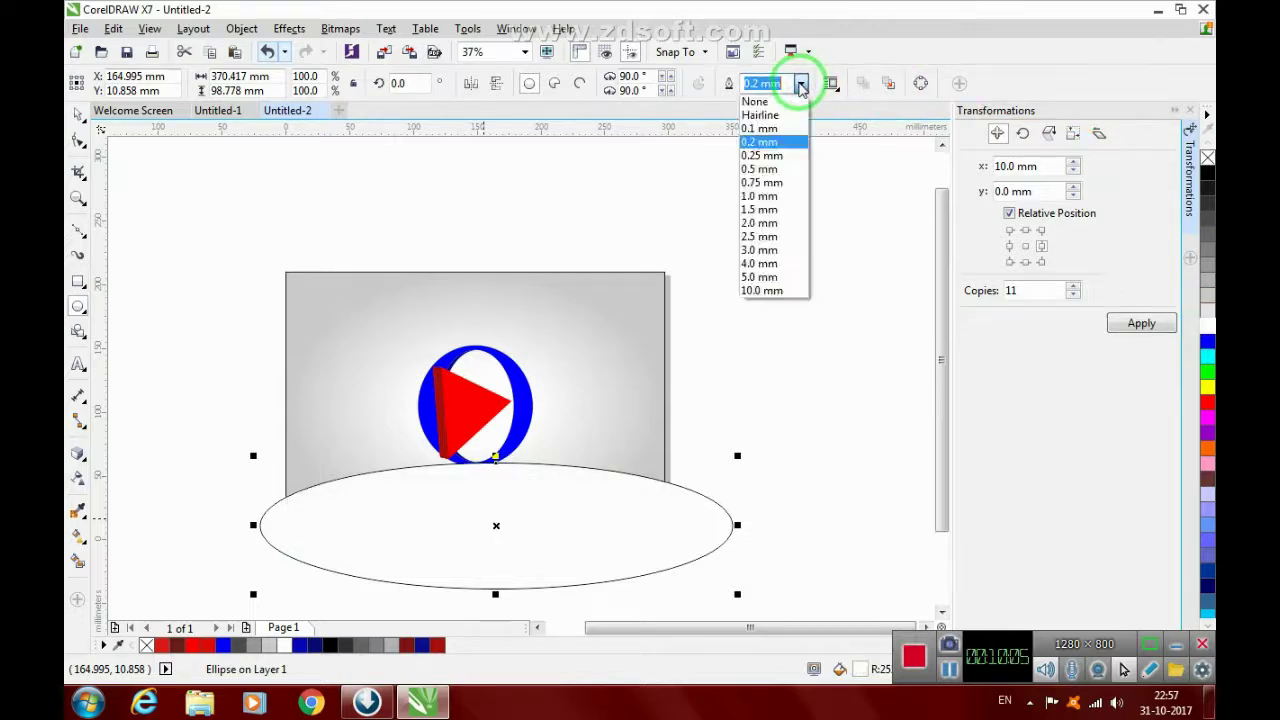
pyautogui.click(766, 86)
pyautogui.rightClick(146, 645)
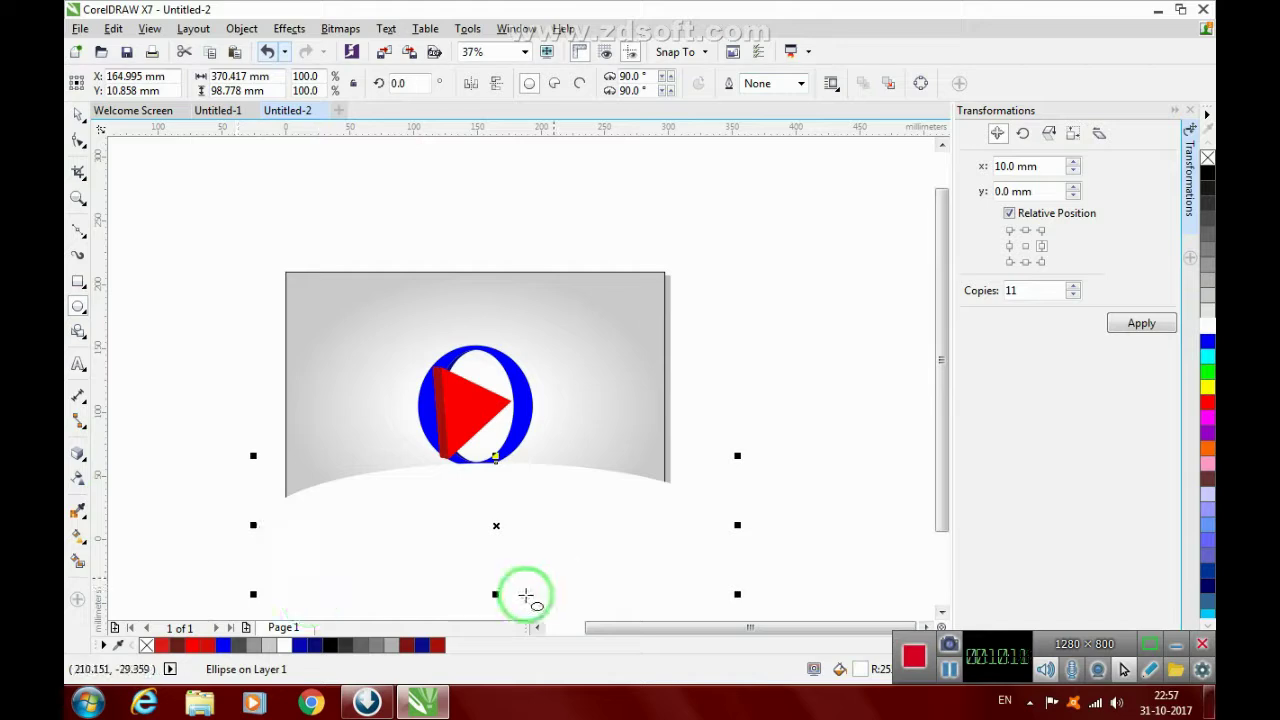
# - Apply a uniform transparency of 60 to the white ellipse so the reflection shows through
pyautogui.click(79, 480)
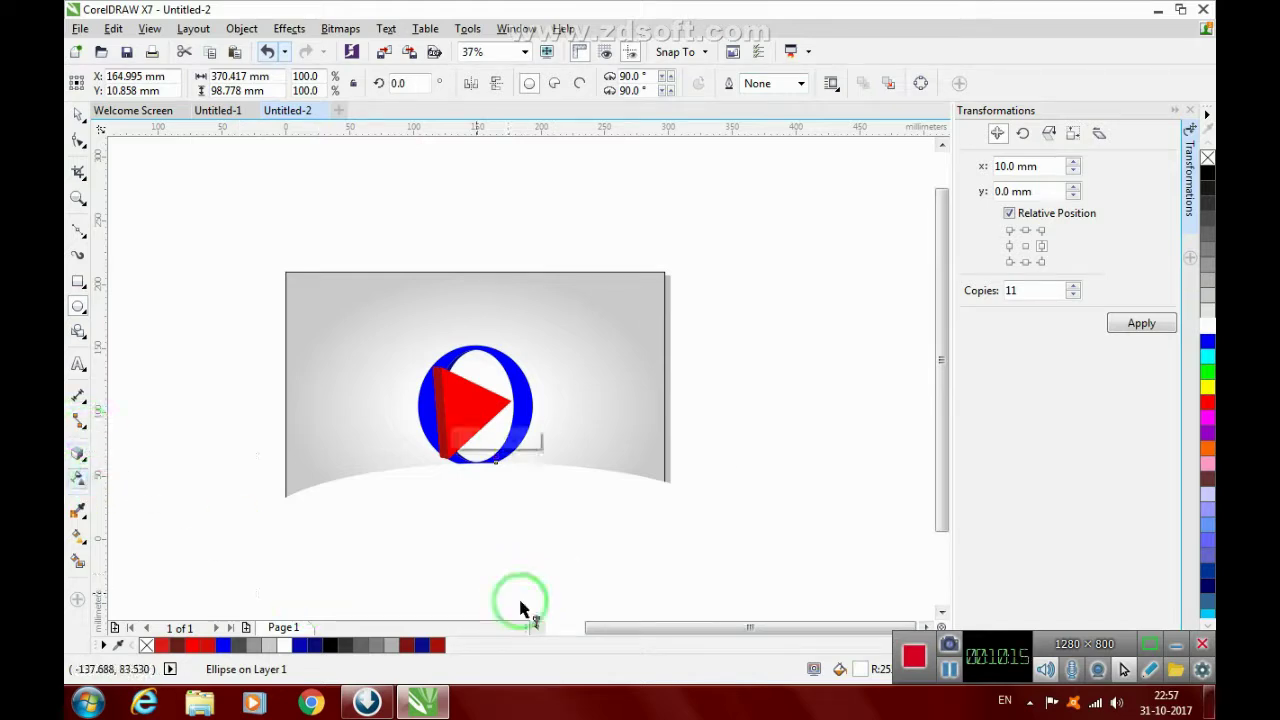
pyautogui.scroll(-1, 570, 565)
pyautogui.moveTo(492, 603); pyautogui.dragTo(520, 607)
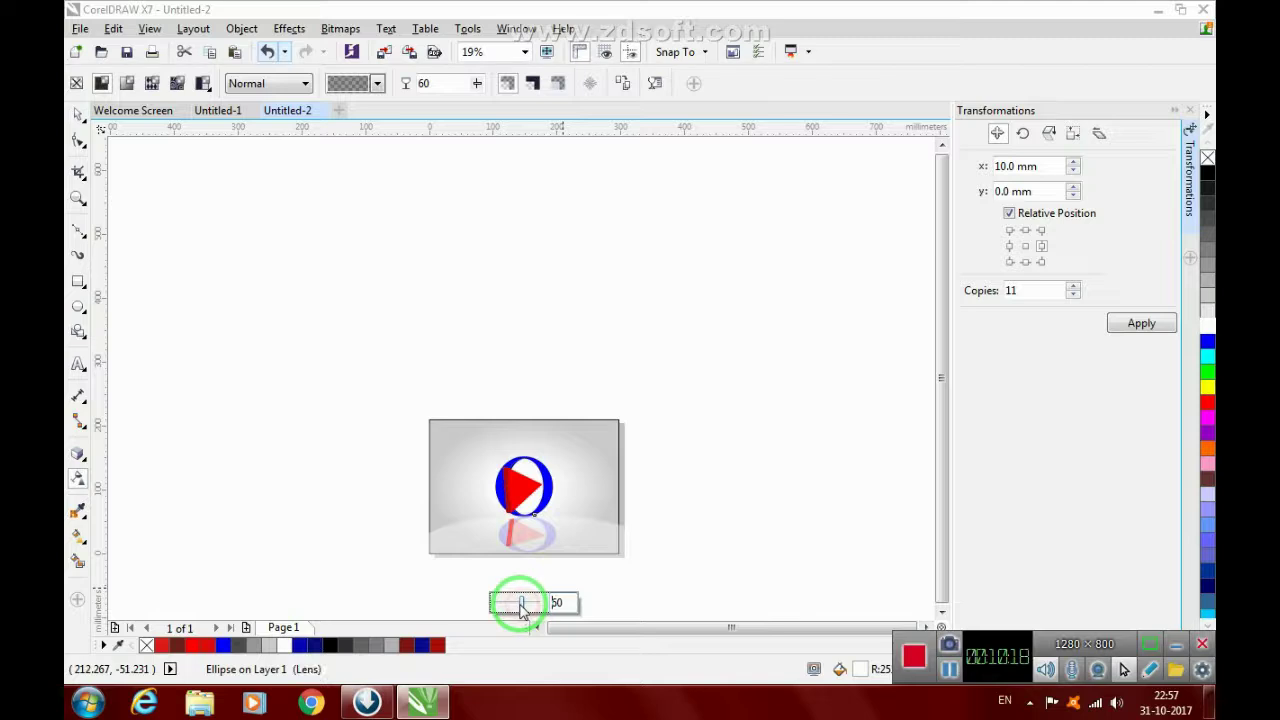
# - Give the ellipse a horizontal white-to-black linear fountain fill and add two white color stops around its middle
pyautogui.moveTo(414, 546); pyautogui.dragTo(658, 543)
pyautogui.moveTo(1207, 178); pyautogui.dragTo(660, 542)
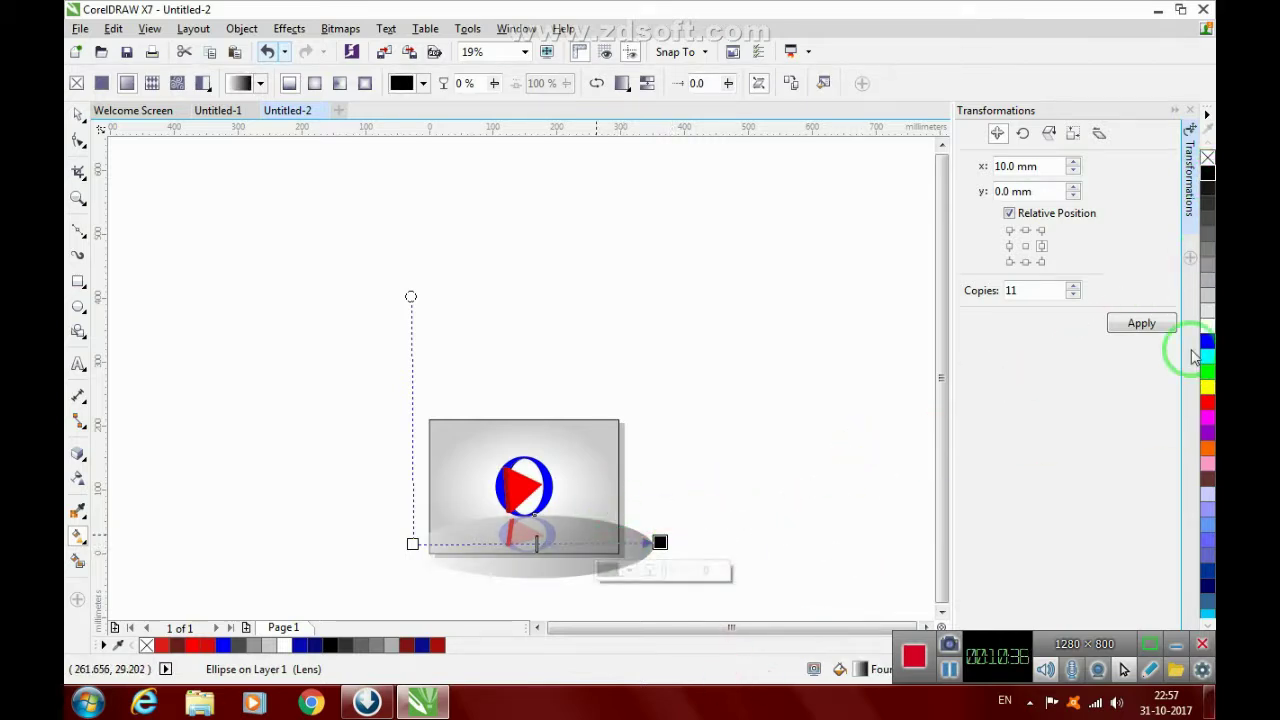
pyautogui.moveTo(1207, 330); pyautogui.dragTo(524, 543)
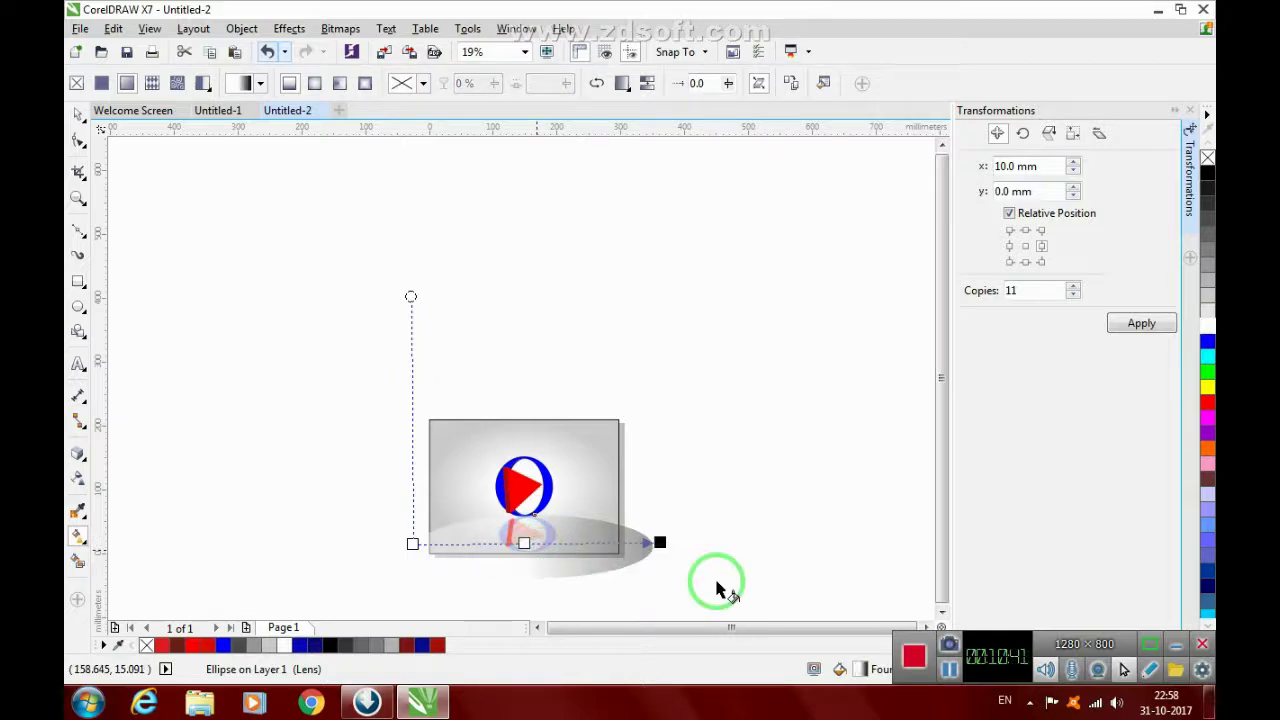
pyautogui.moveTo(1207, 318); pyautogui.dragTo(569, 543)
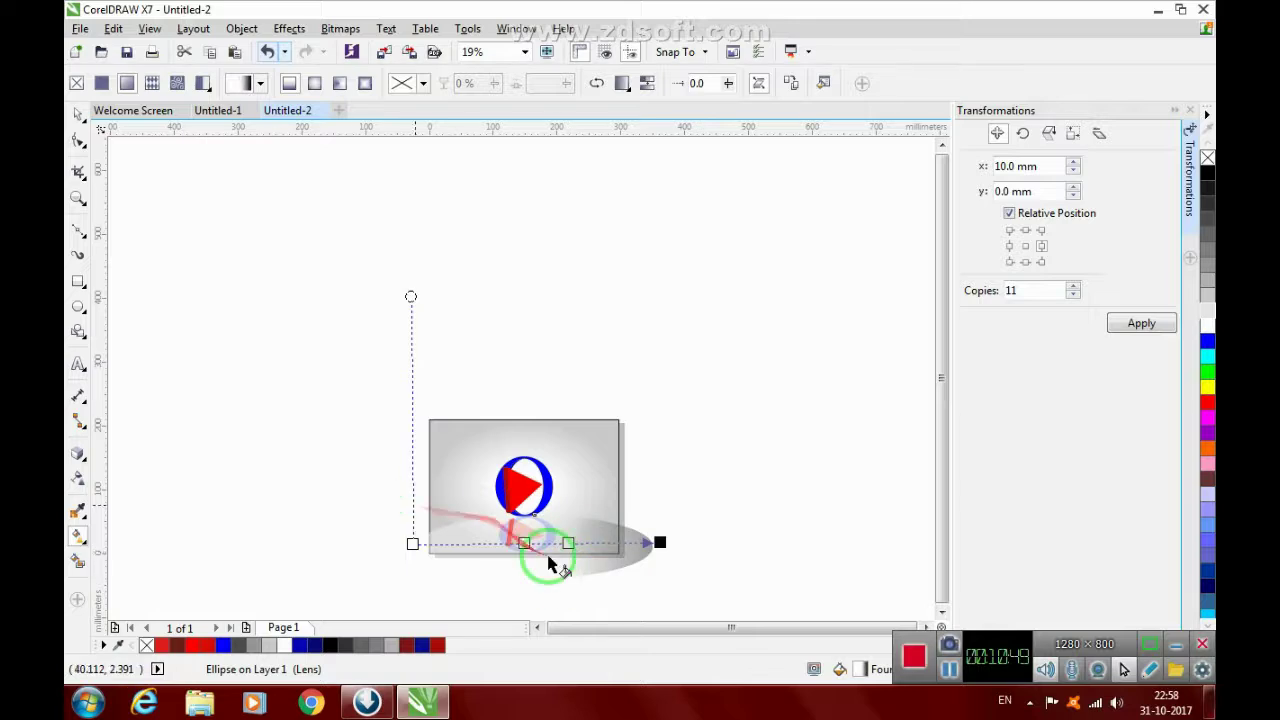
# - Set the transparency of the ellipse gradient's black end stop to 41% and its white start stop to 28%
pyautogui.scroll(2, 548, 565)
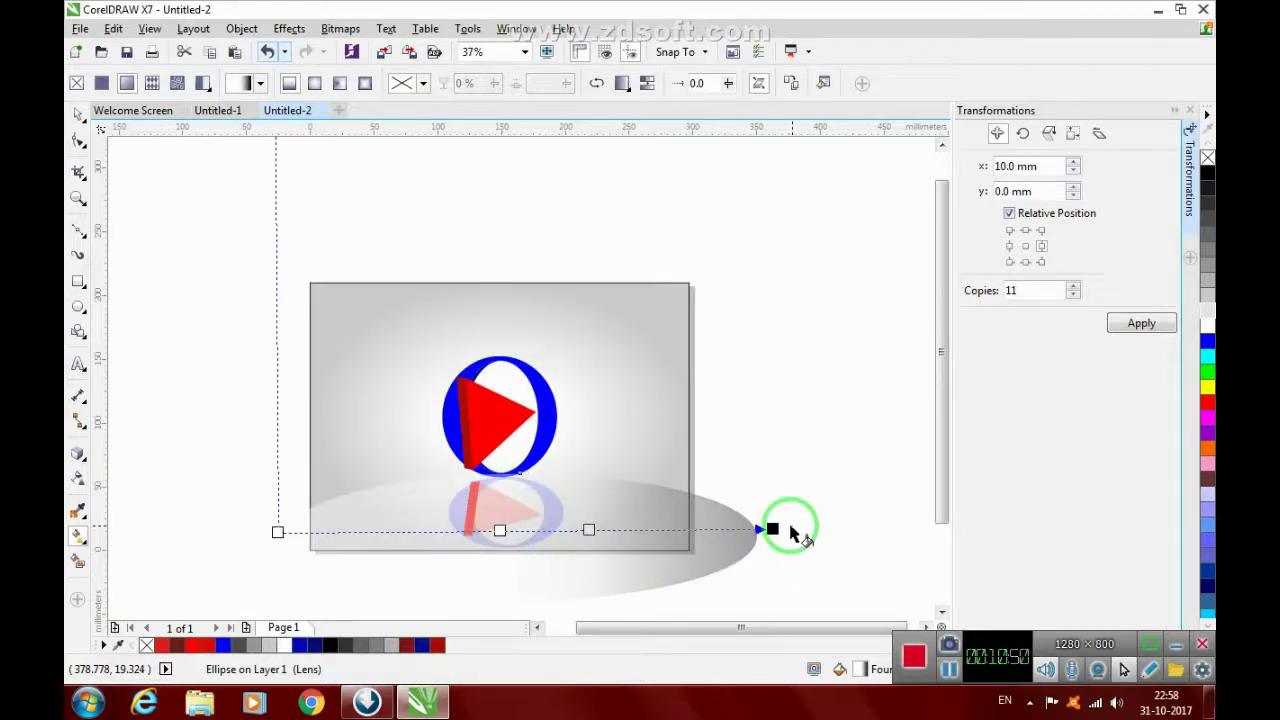
pyautogui.click(772, 528)
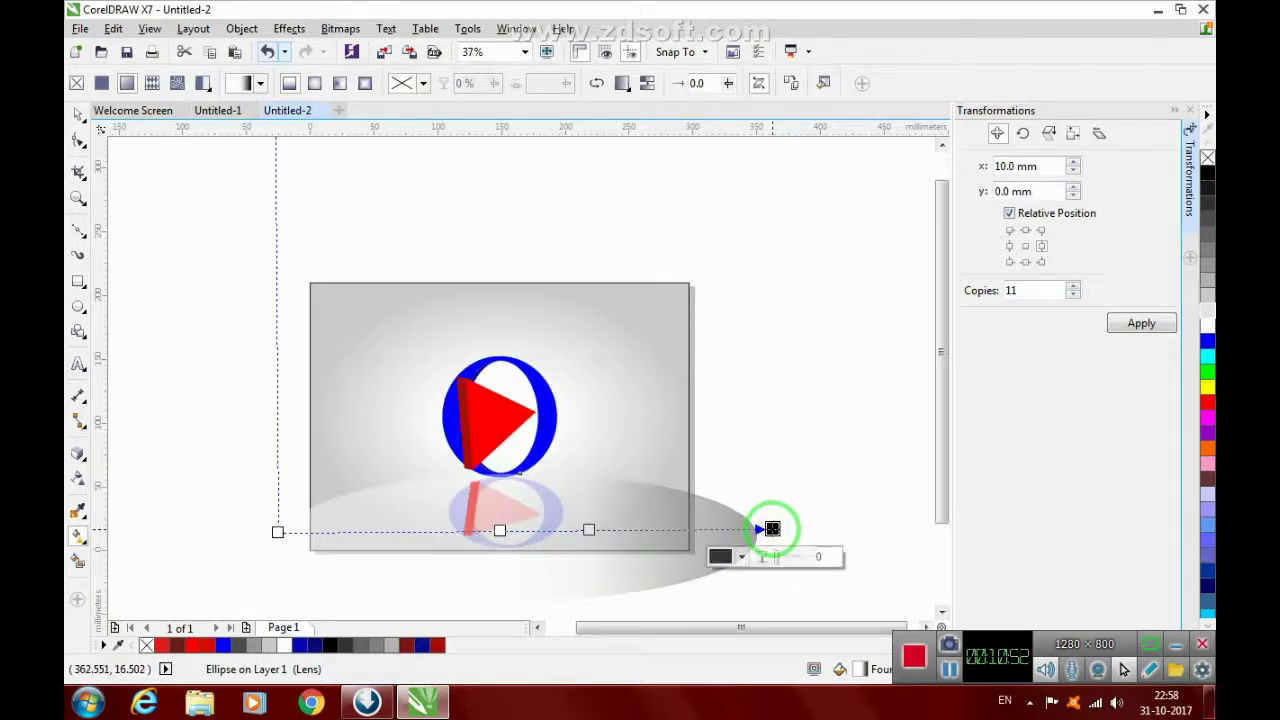
pyautogui.moveTo(783, 562); pyautogui.dragTo(786, 565)
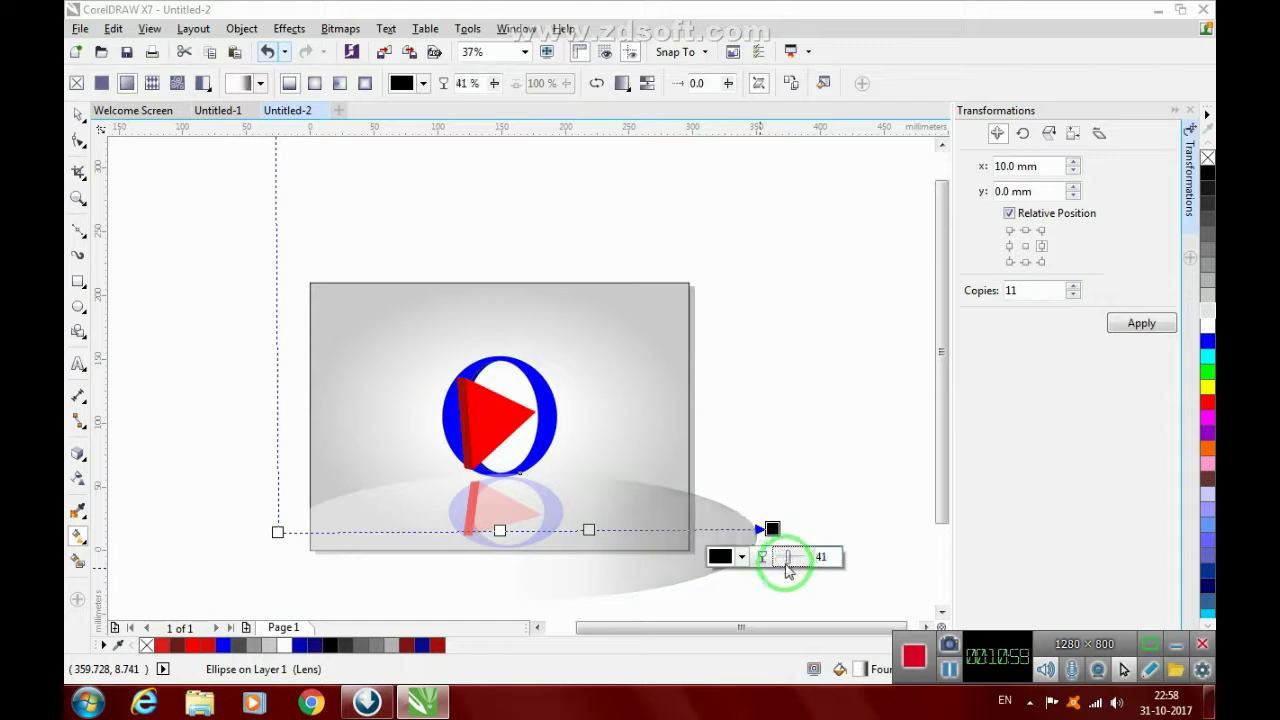
pyautogui.click(277, 532)
pyautogui.moveTo(286, 563); pyautogui.dragTo(292, 567)
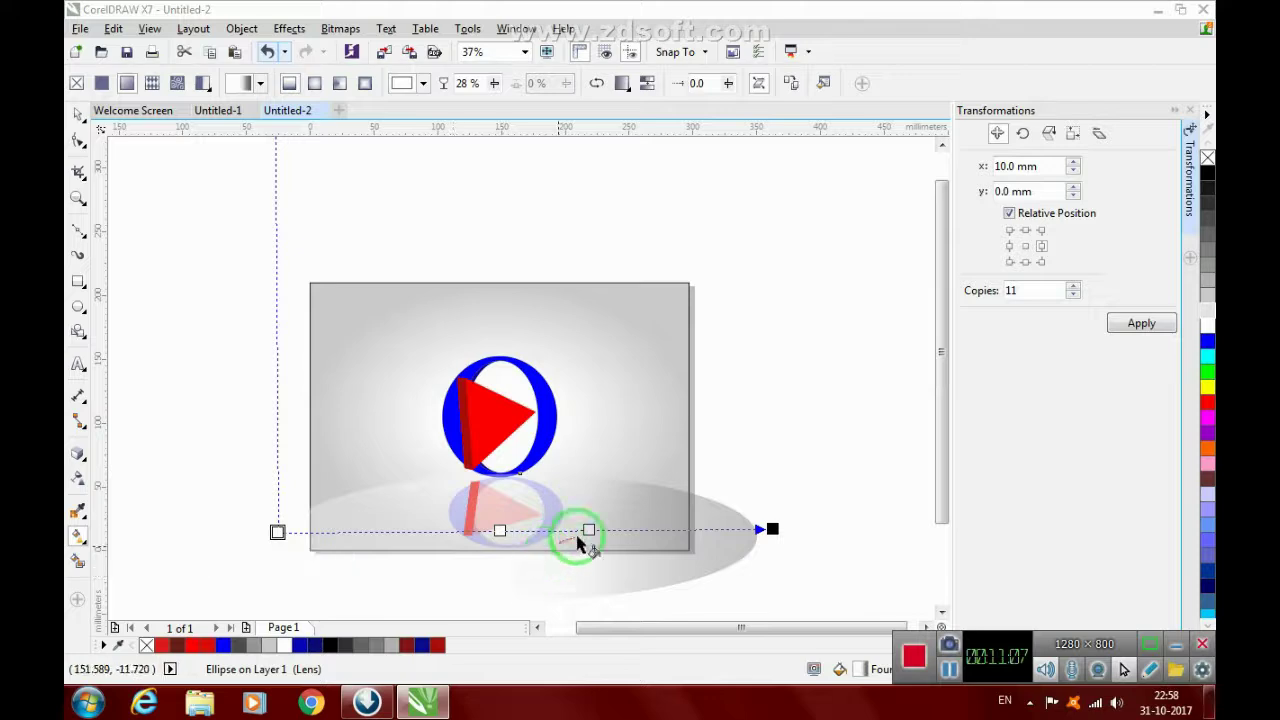
# - Make the ellipse gradient's two middle white stops partly transparent, setting the one nearer the start to 31%
pyautogui.click(588, 529)
pyautogui.moveTo(602, 563); pyautogui.dragTo(597, 566)
pyautogui.click(500, 530)
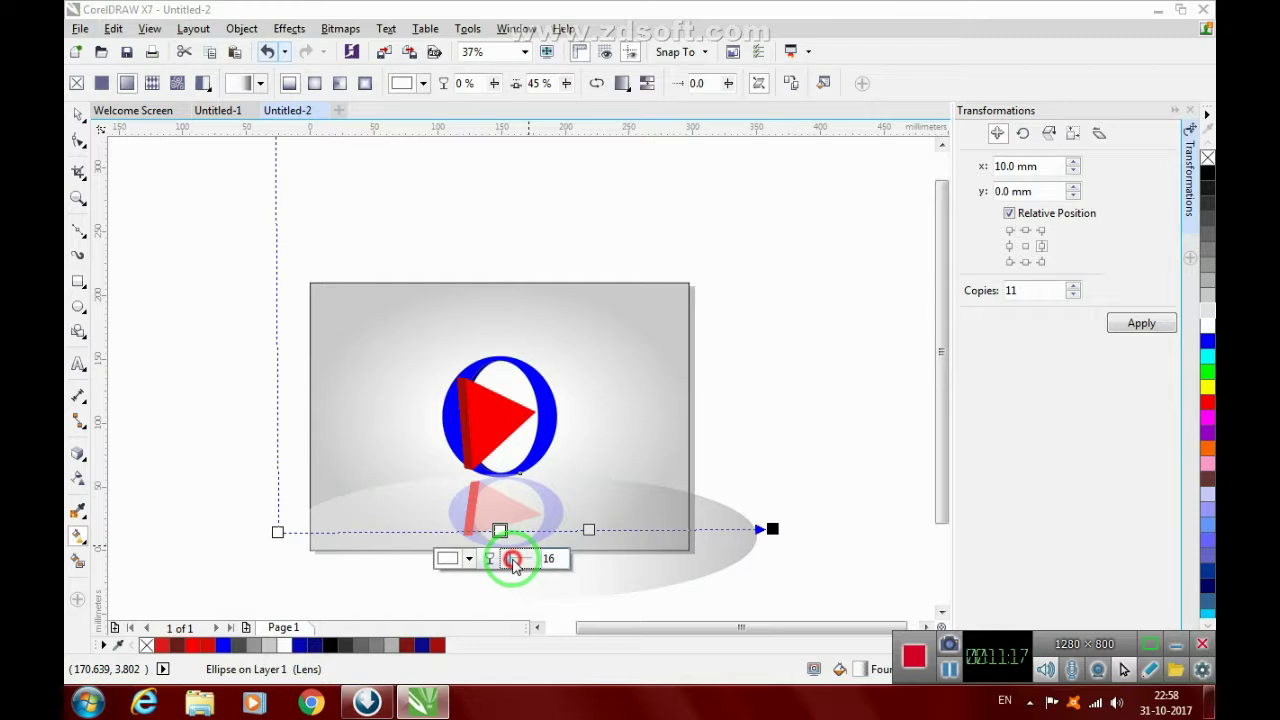
pyautogui.moveTo(512, 559); pyautogui.dragTo(517, 561)
# - Shorten the ellipse's gradient by pulling its black end stop in to the page's edge
pyautogui.scroll(1, 652, 489)
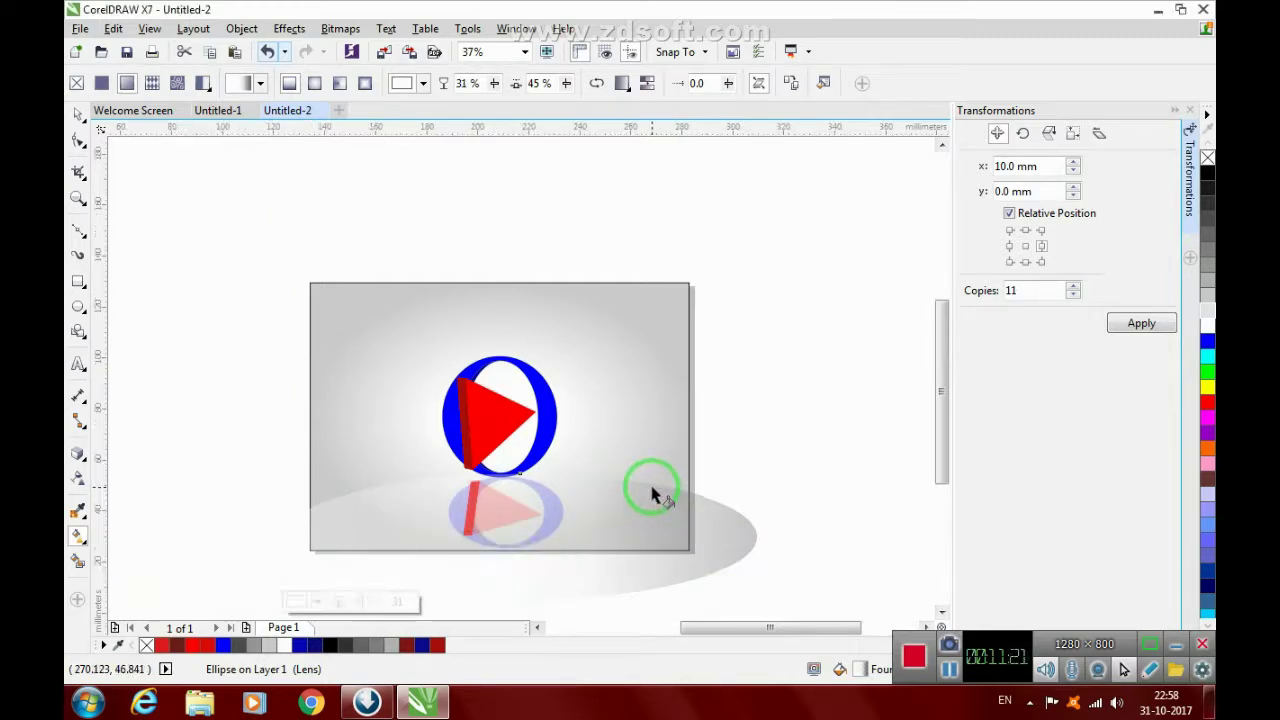
pyautogui.scroll(2, 651, 490)
pyautogui.scroll(-2, 651, 490)
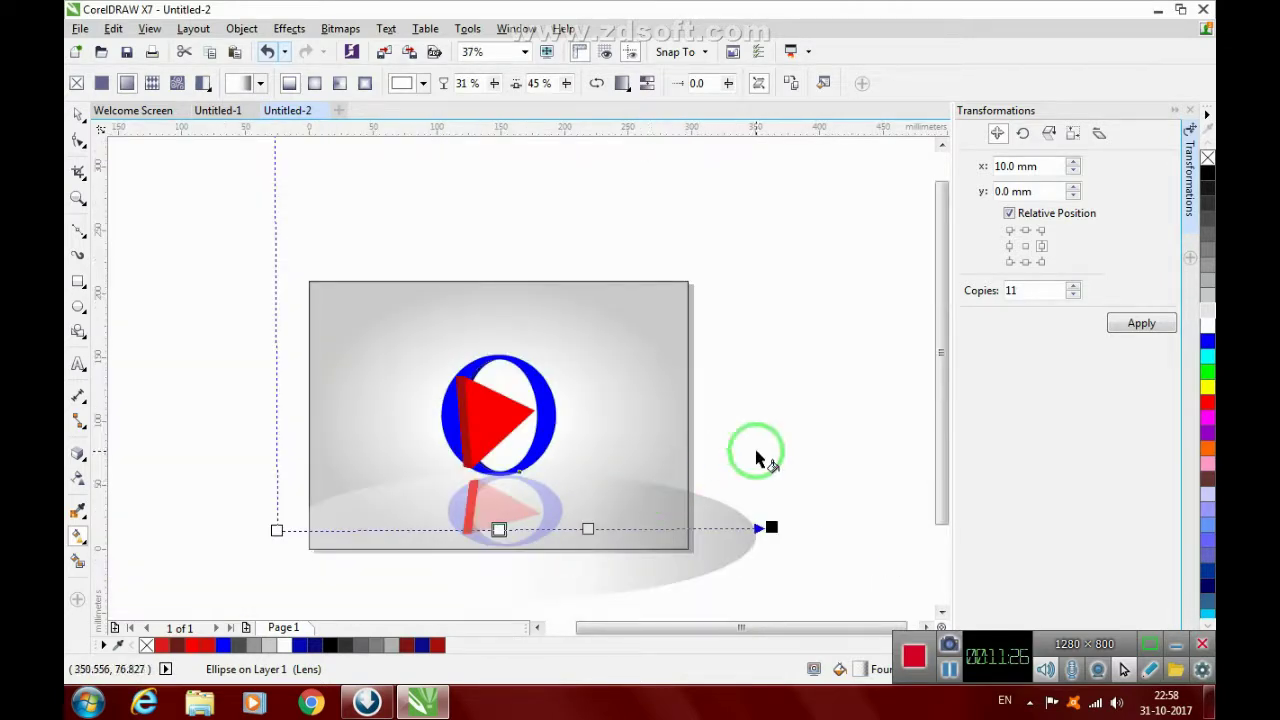
pyautogui.moveTo(770, 527); pyautogui.dragTo(700, 528)
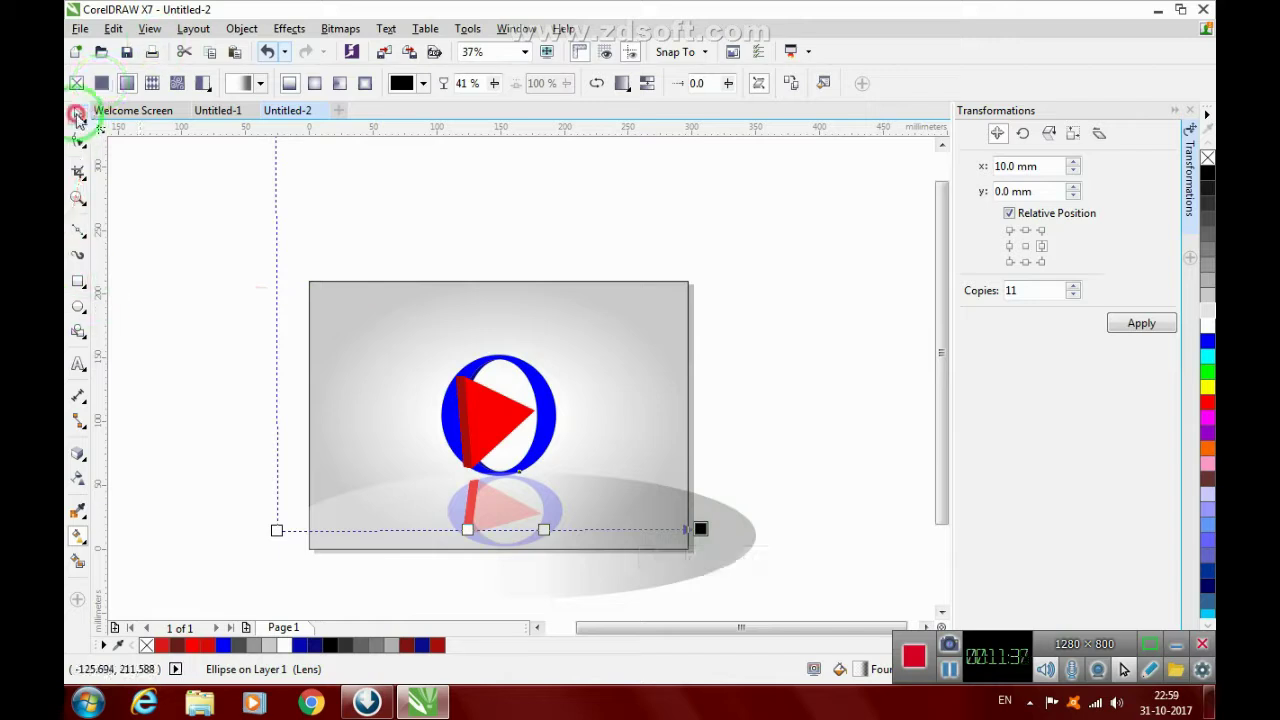
# - PowerClip the gradient ellipse inside the page-sized background rectangle
pyautogui.click(78, 116)
pyautogui.click(241, 28)
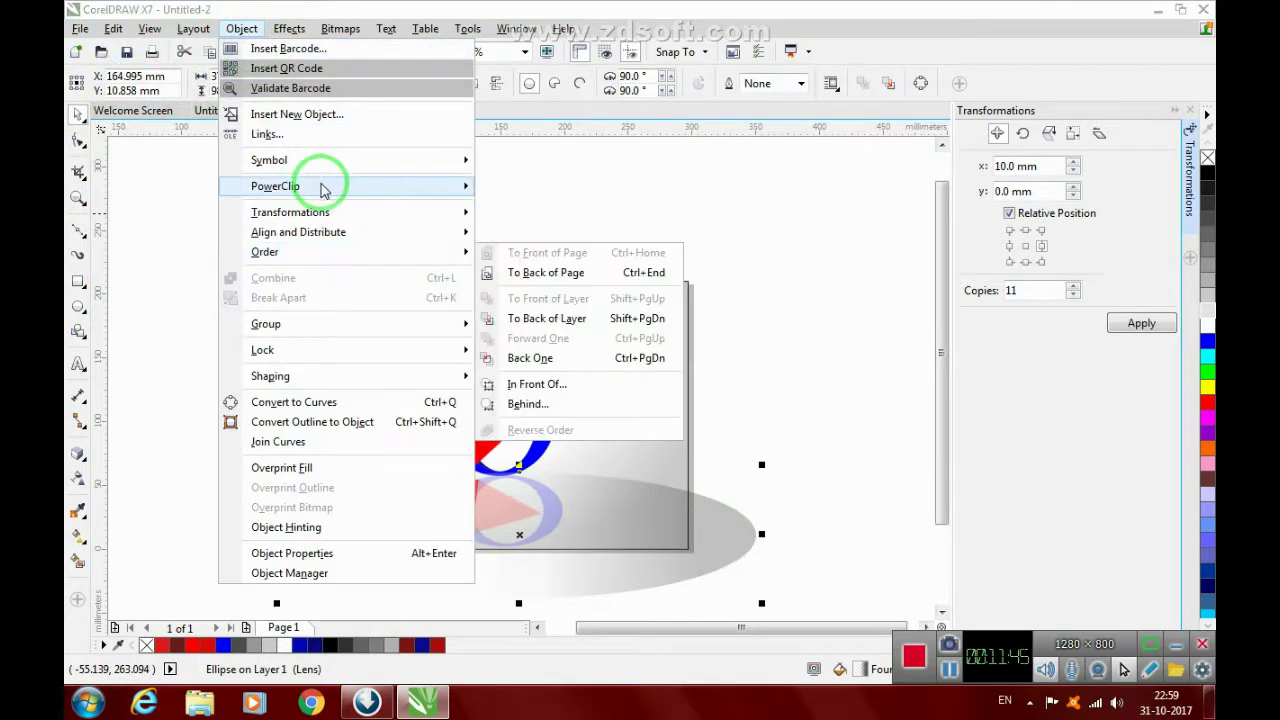
pyautogui.moveTo(466, 188)
pyautogui.click(528, 191)
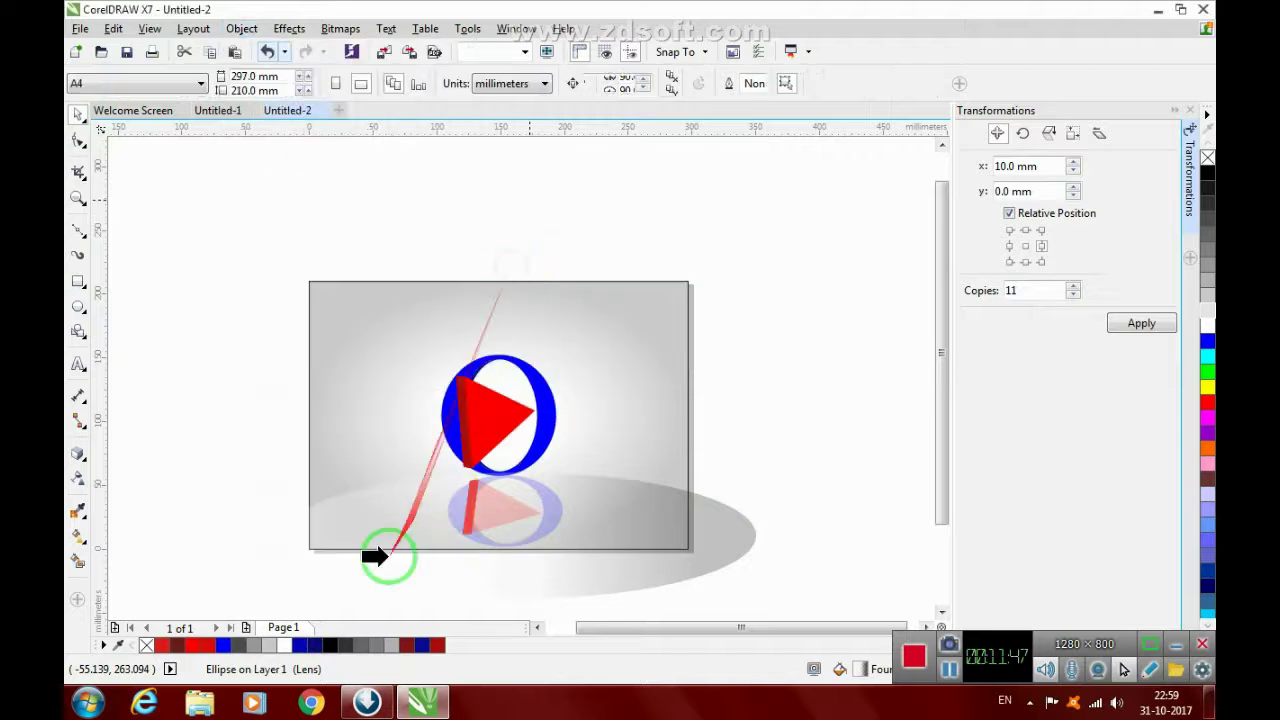
pyautogui.click(380, 475)
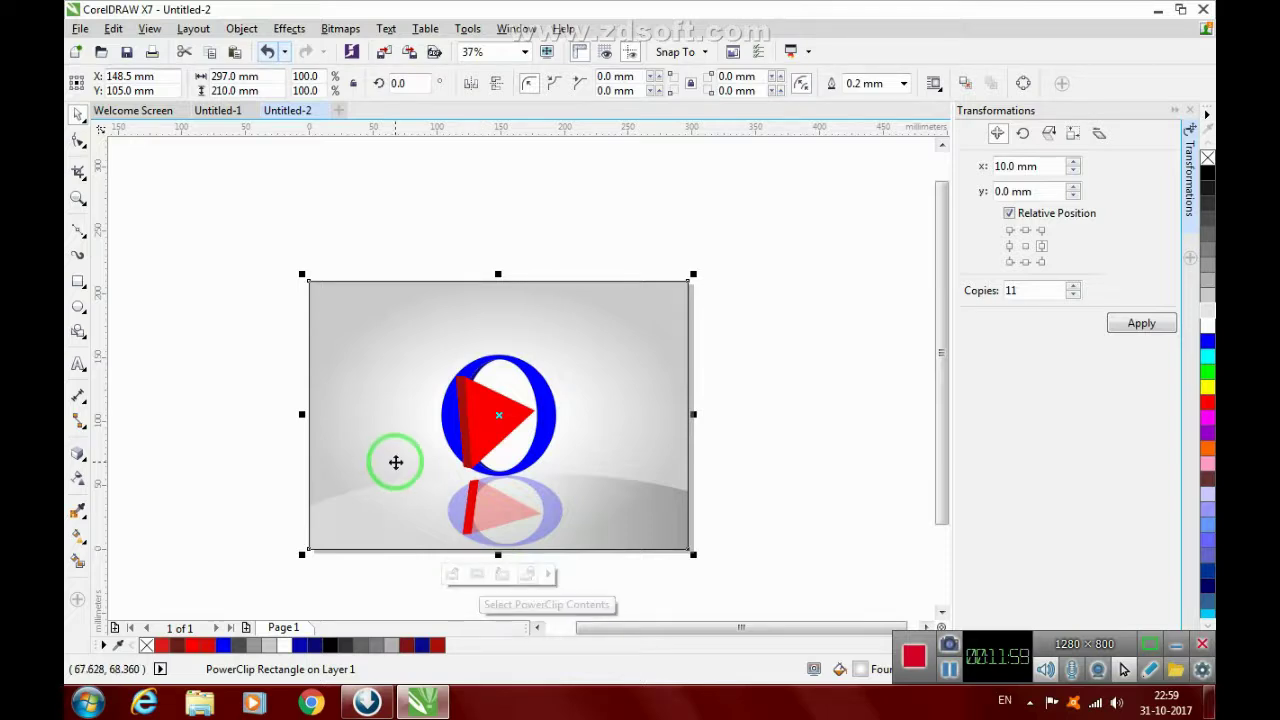
# - Recolor the dark side strip of the reflected triangle, trying a fountain fill with white stops and ending with solid white
pyautogui.scroll(-2, 395, 461)
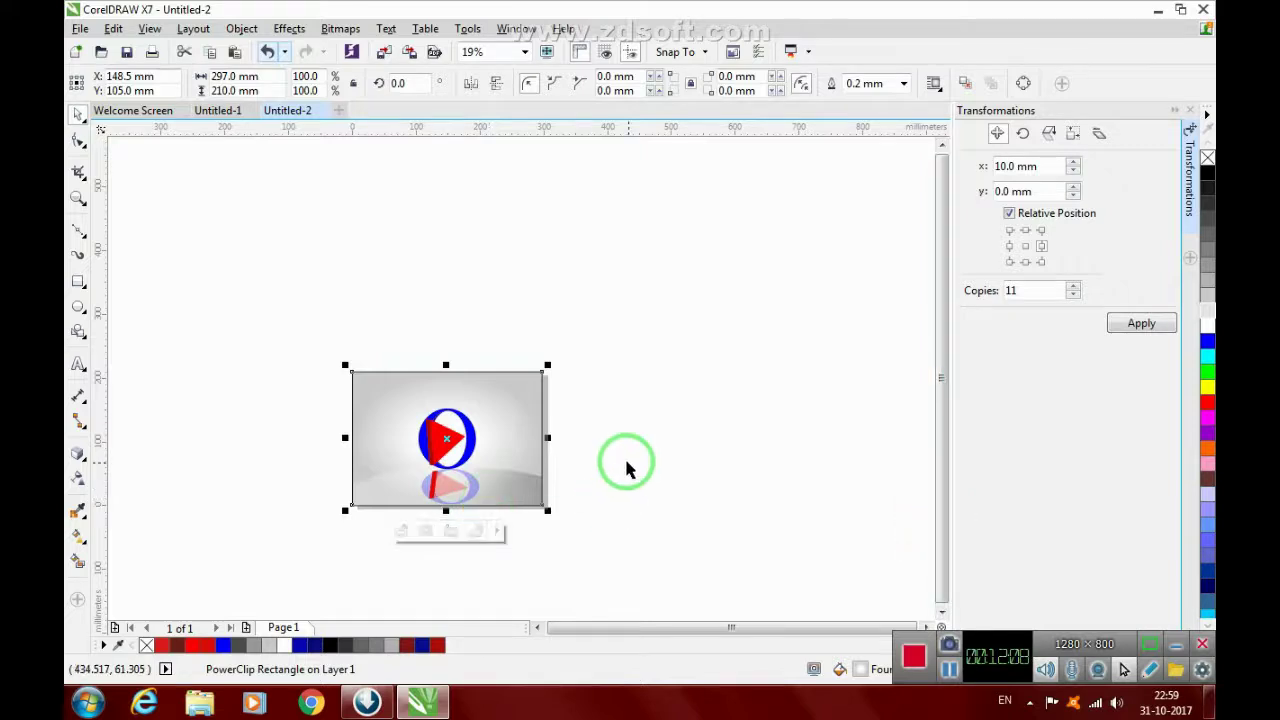
pyautogui.scroll(2, 511, 462)
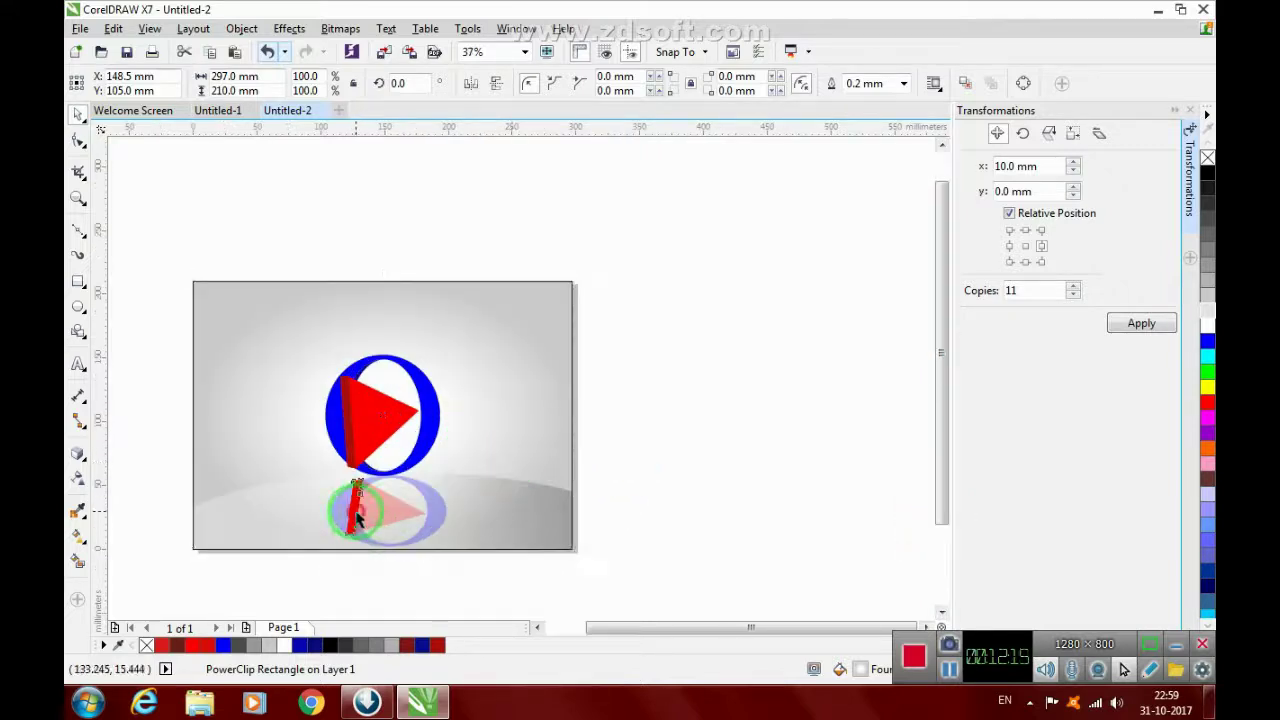
pyautogui.keyDown('ctrl'); pyautogui.click(355, 515); pyautogui.keyUp('ctrl')
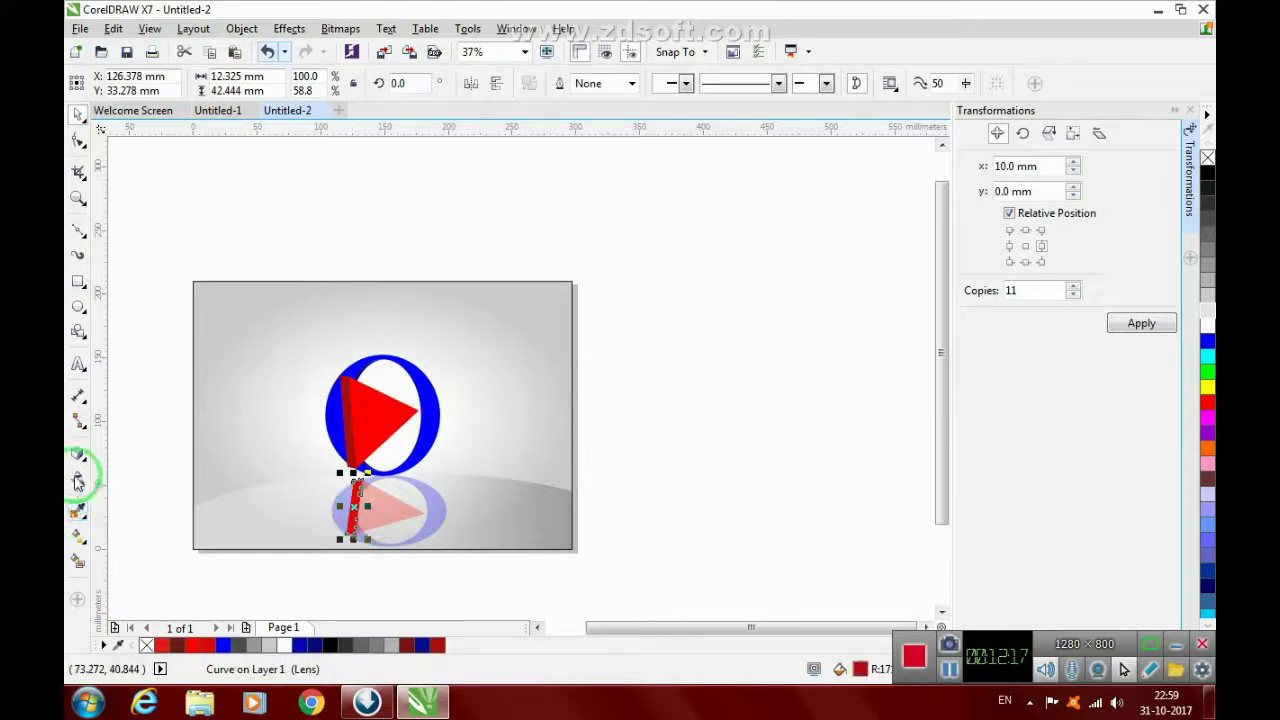
pyautogui.click(82, 510)
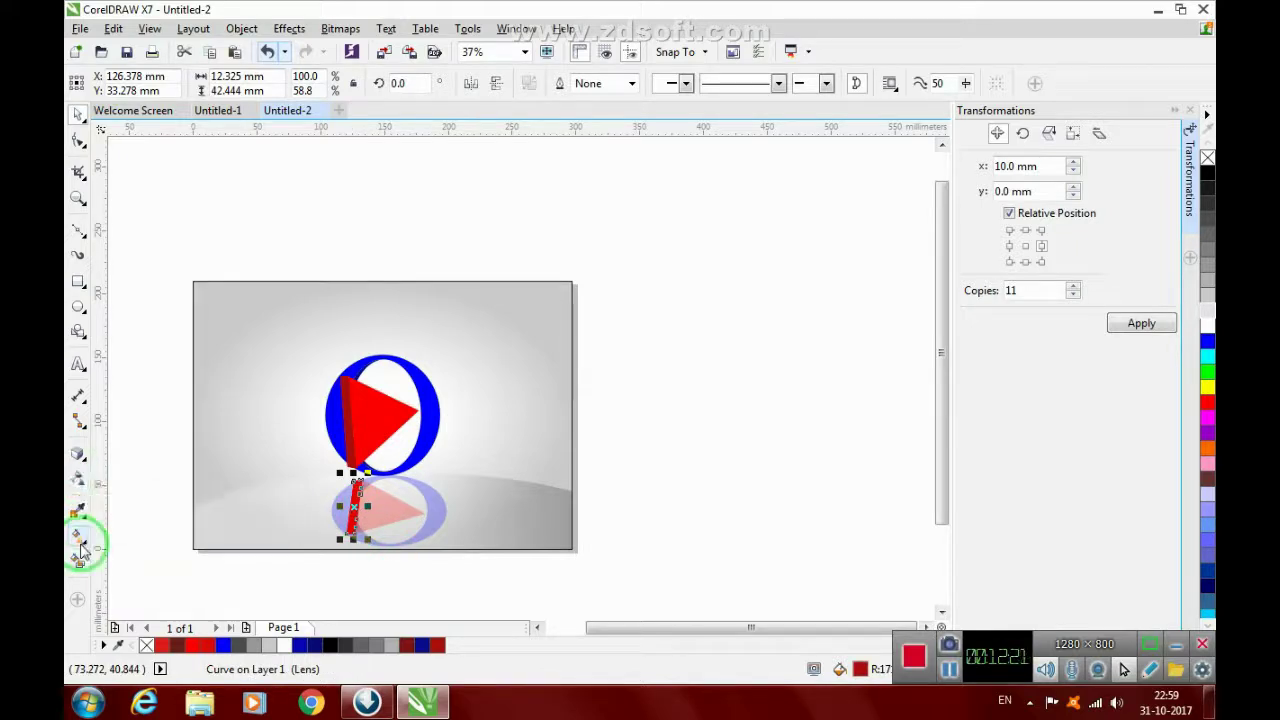
pyautogui.moveTo(355, 513); pyautogui.dragTo(366, 487)
pyautogui.moveTo(1205, 322); pyautogui.dragTo(345, 530)
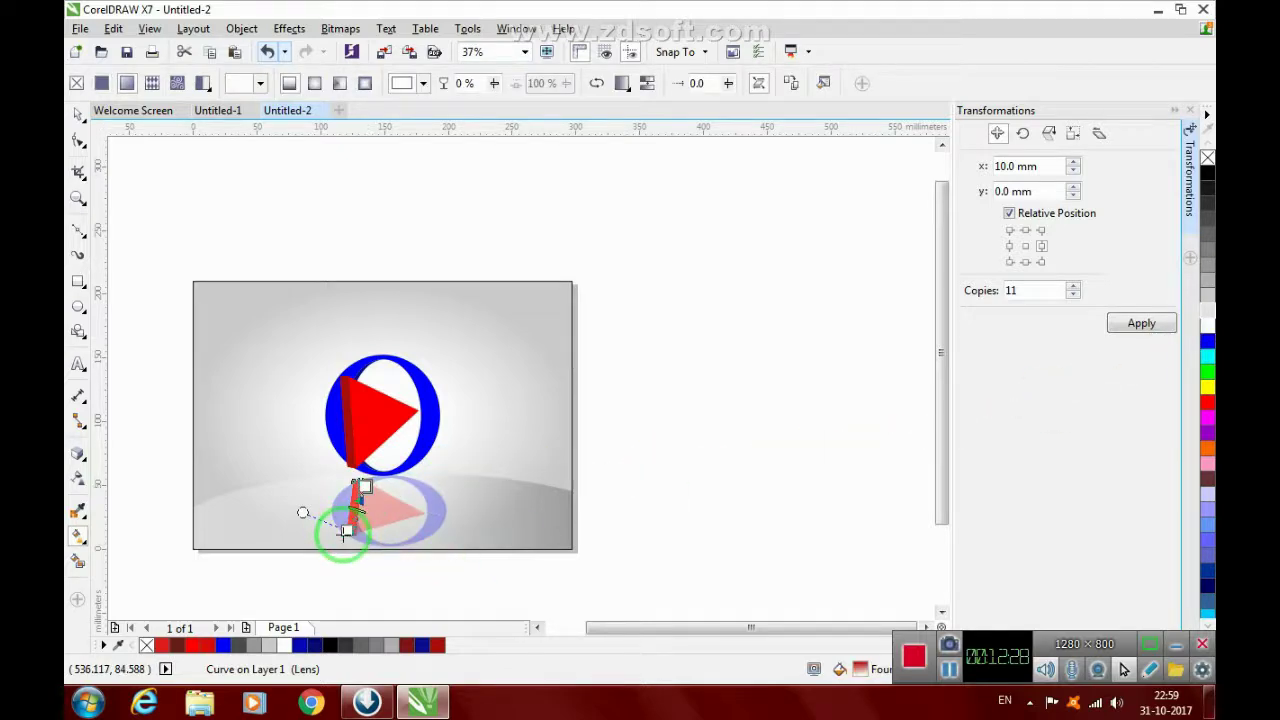
pyautogui.moveTo(1208, 330); pyautogui.dragTo(475, 488)
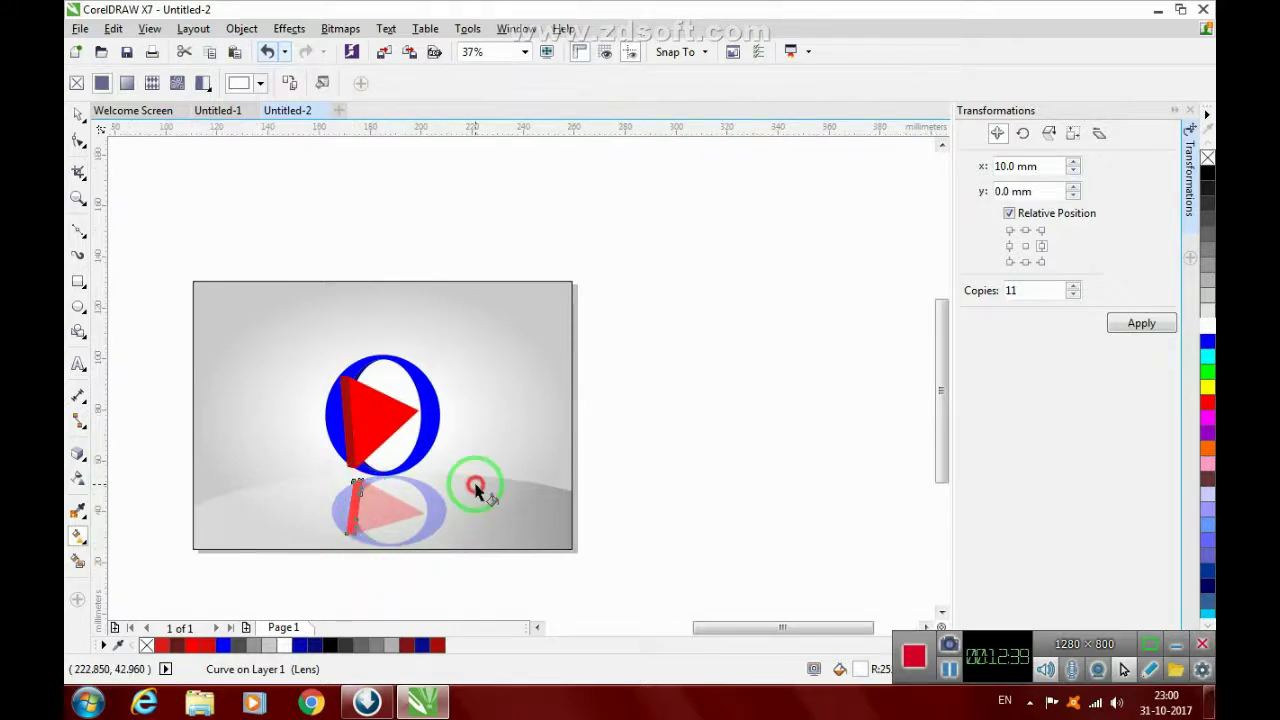
pyautogui.scroll(1, 475, 485)
pyautogui.scroll(-1, 475, 485)
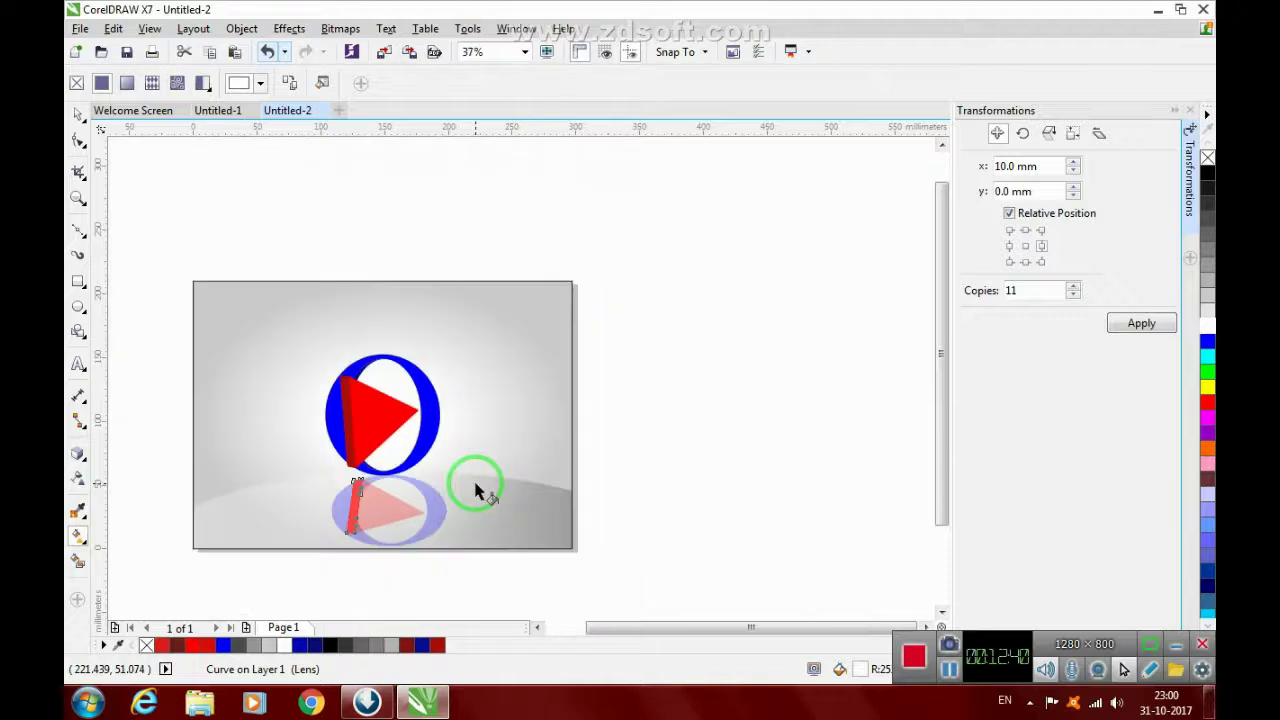